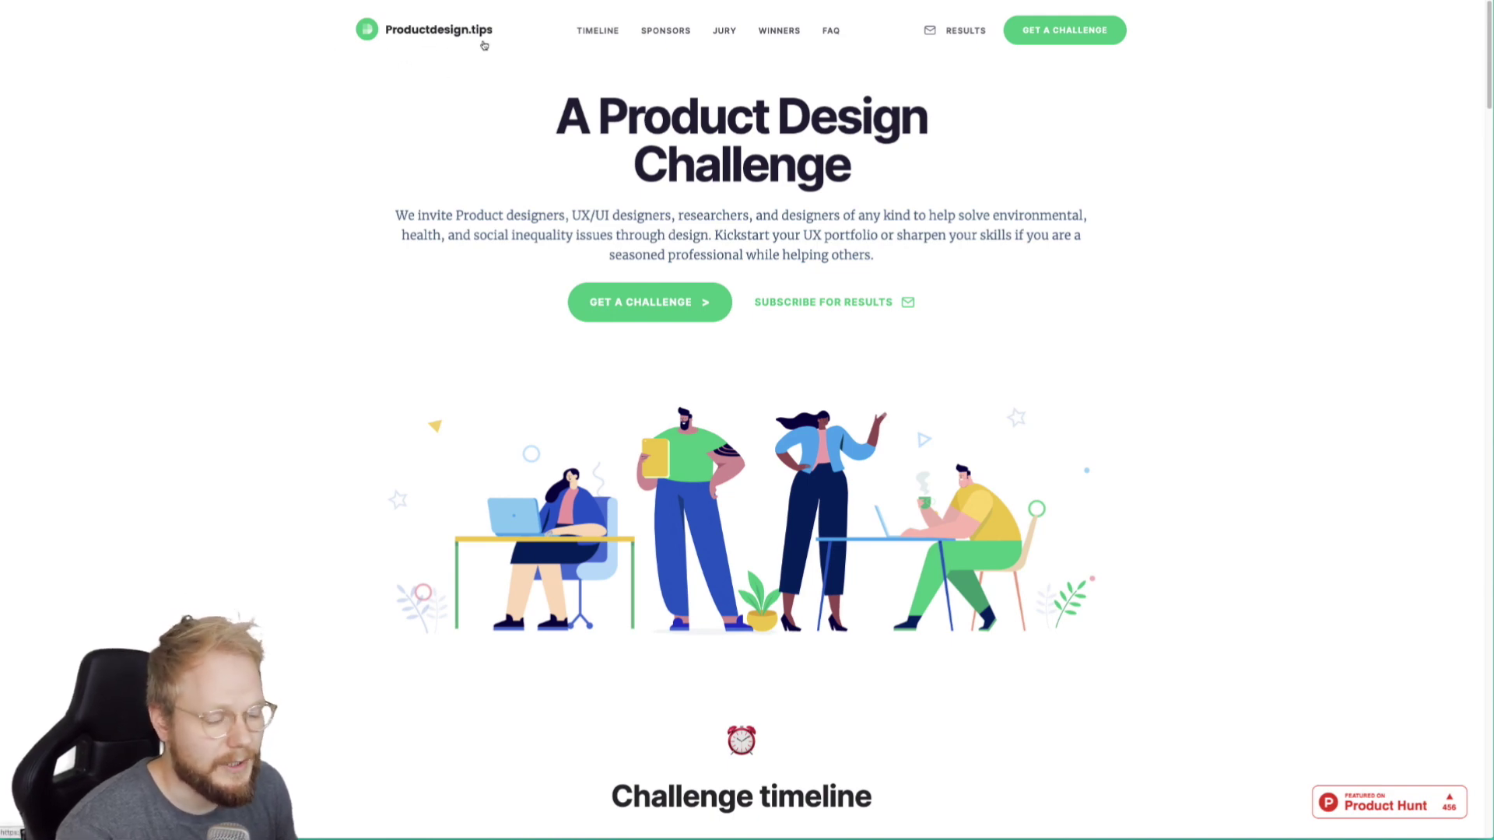
Scroll past the challenge timeline to the Problems to solve section showing Commuting challenges.
scroll(914, 458, down, 5)
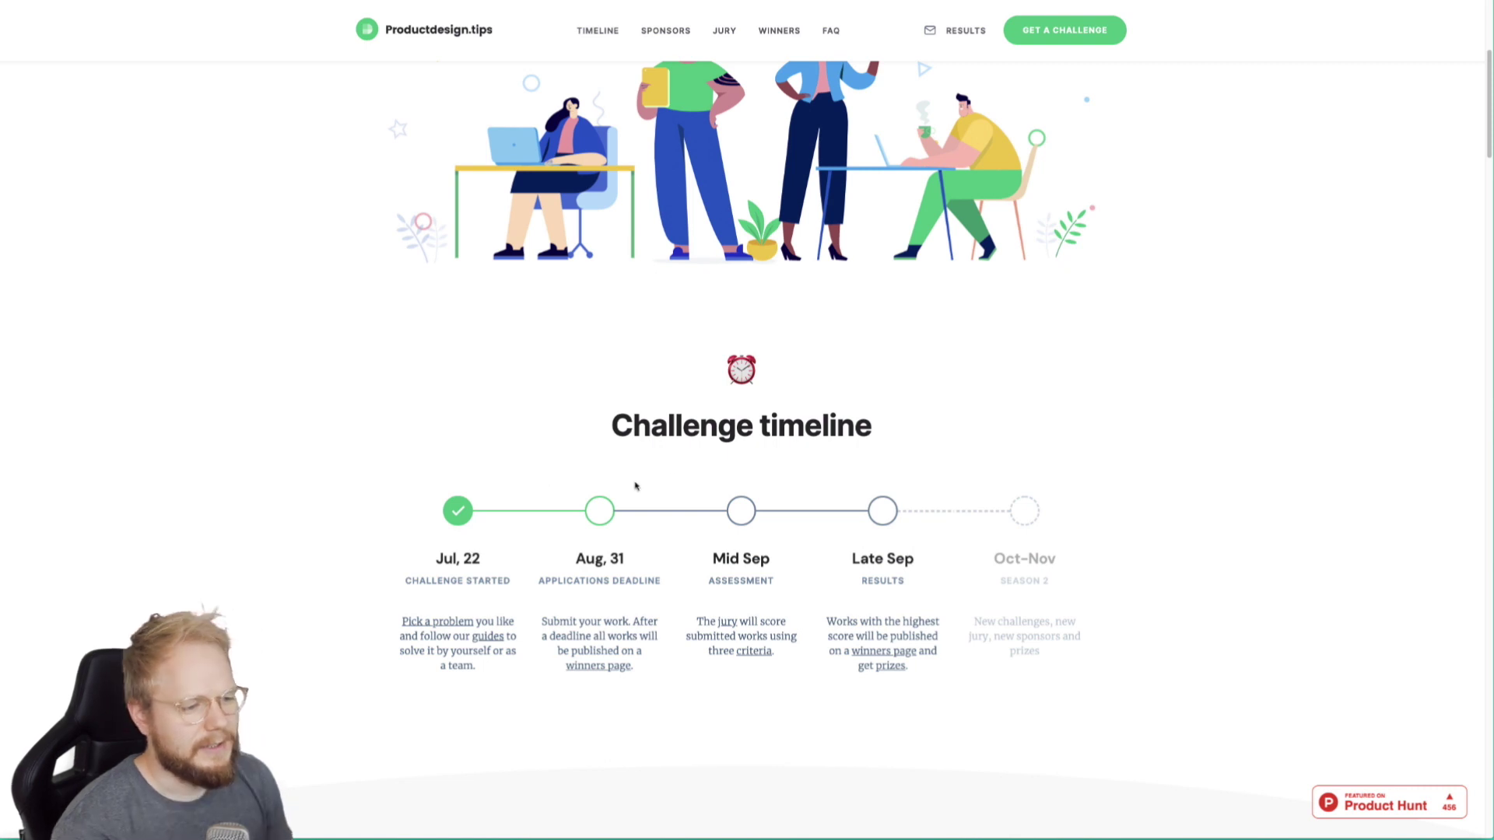
scroll(894, 486, down, 1)
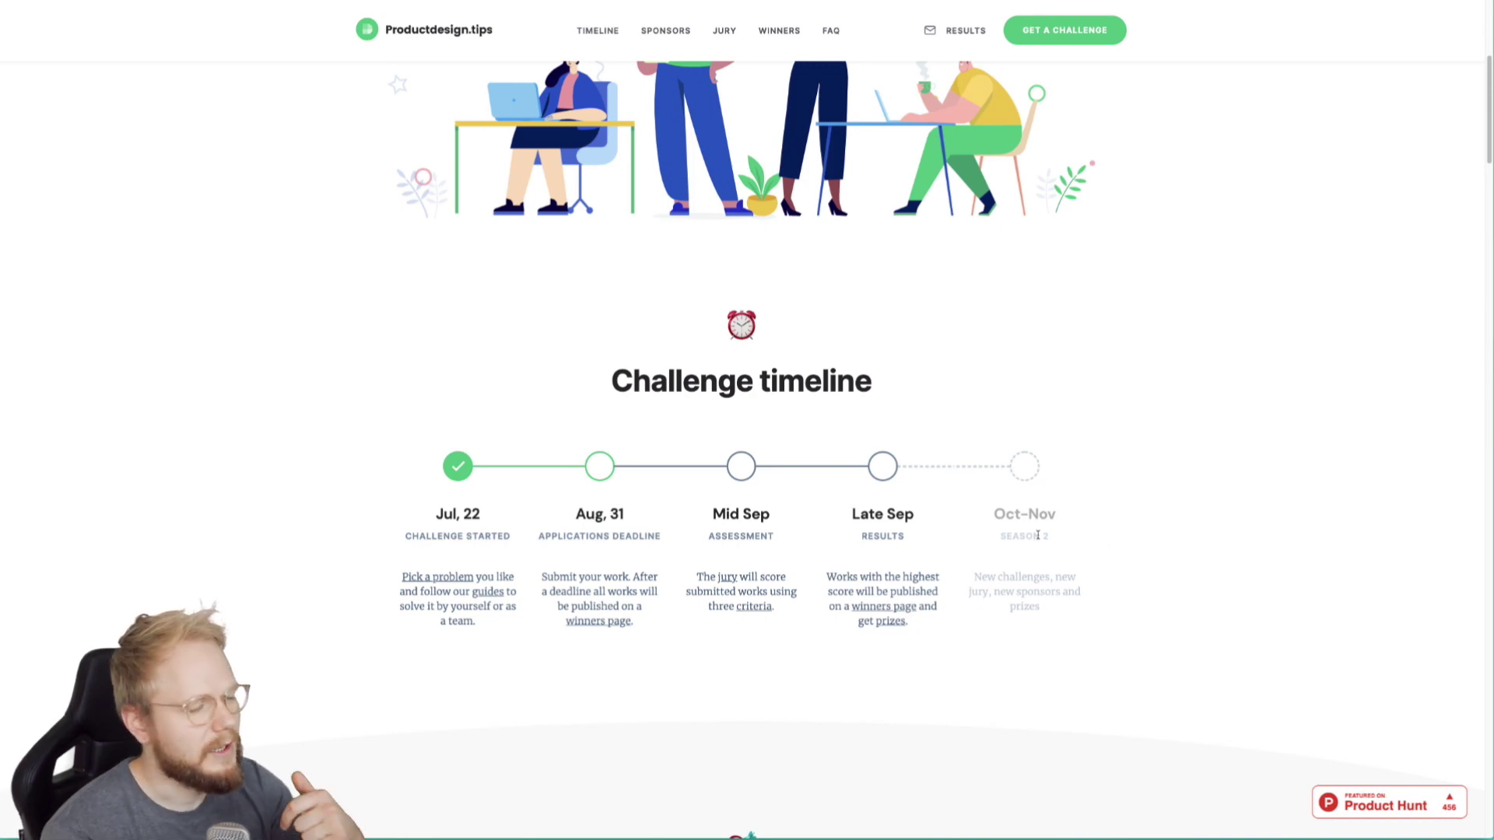
scroll(856, 524, up, 2)
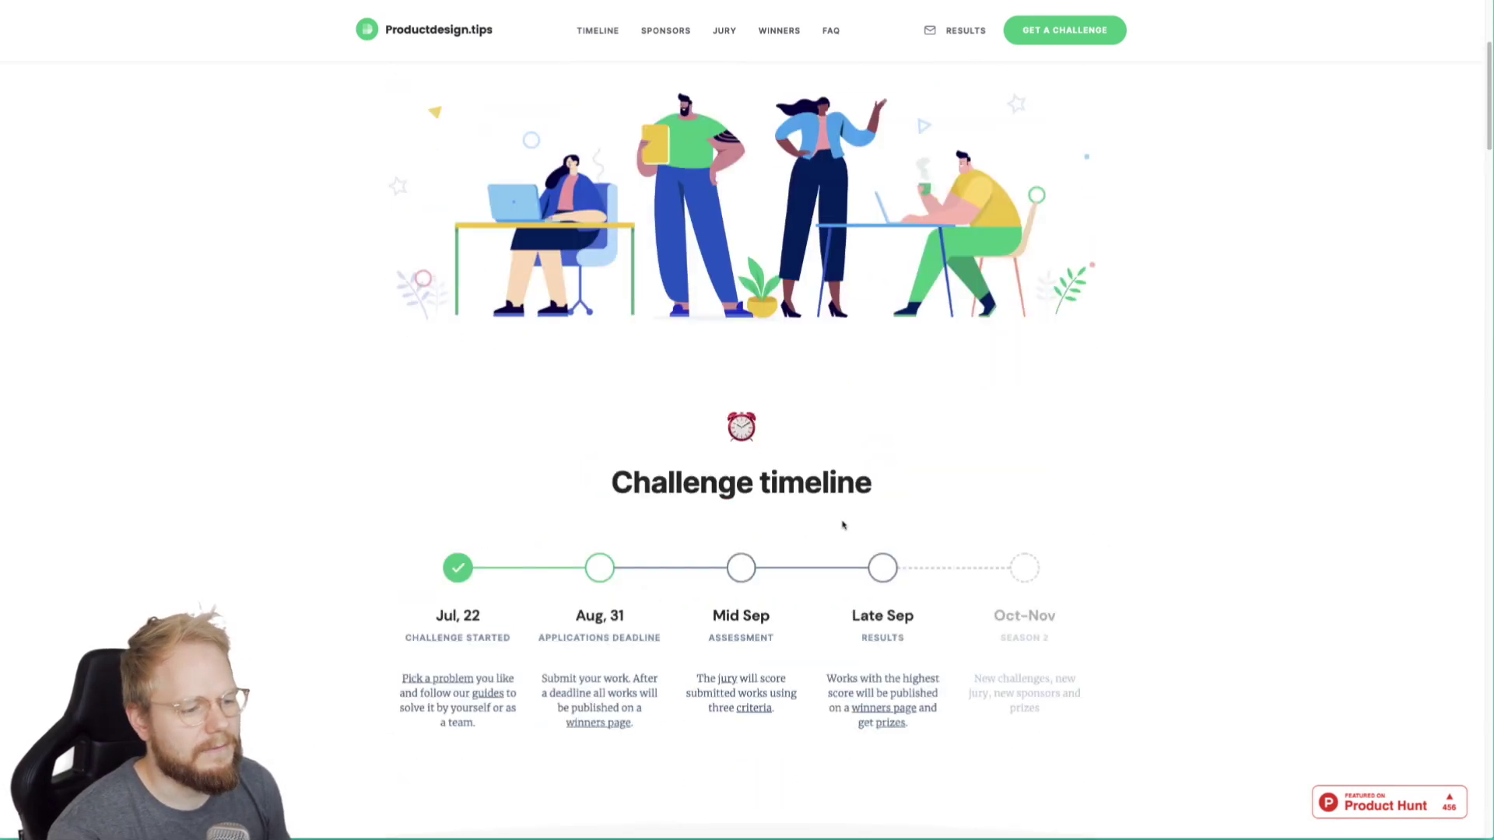
scroll(643, 540, down, 2)
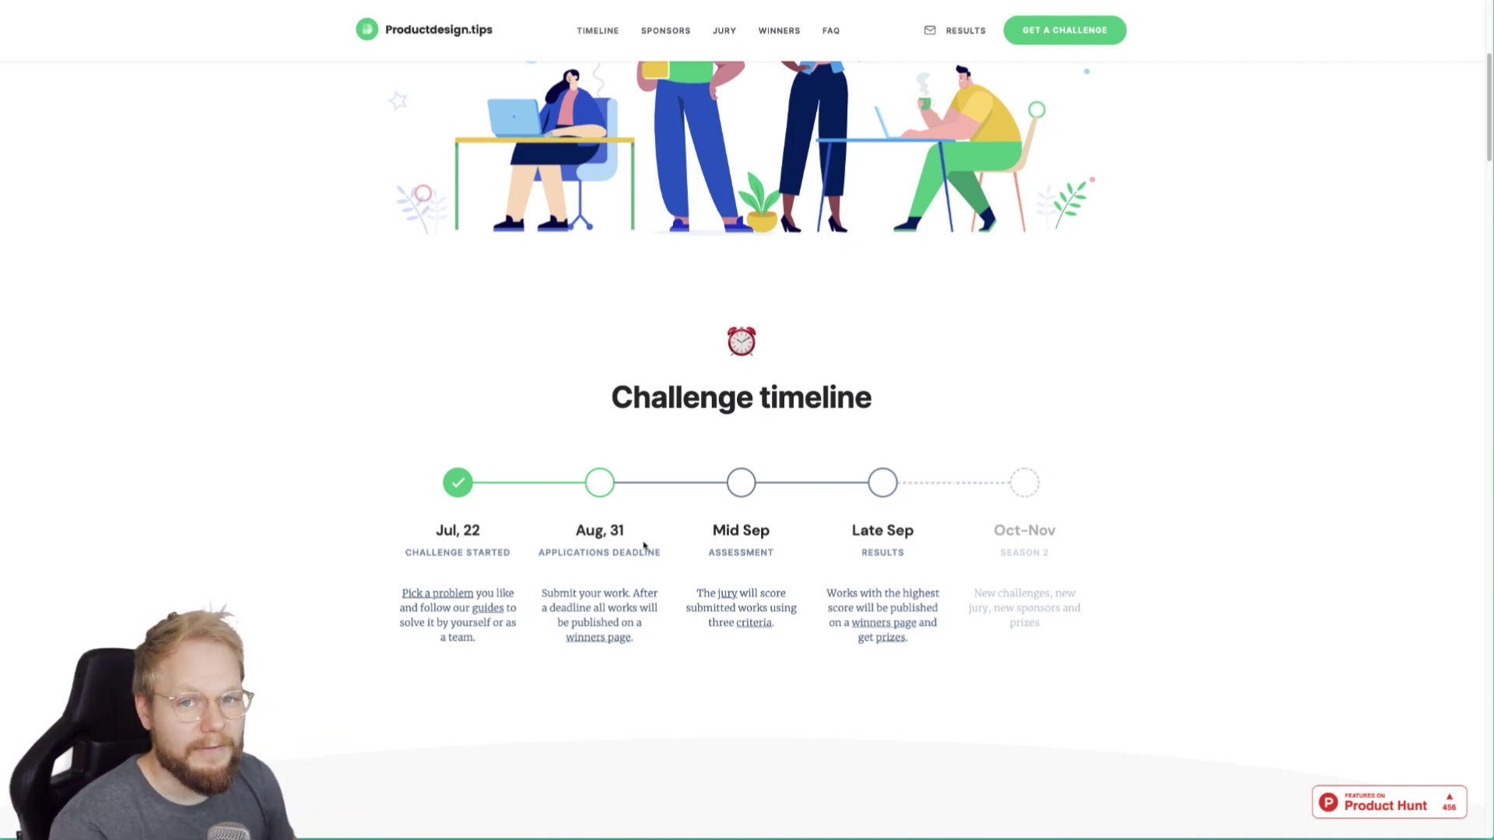
scroll(804, 488, down, 5)
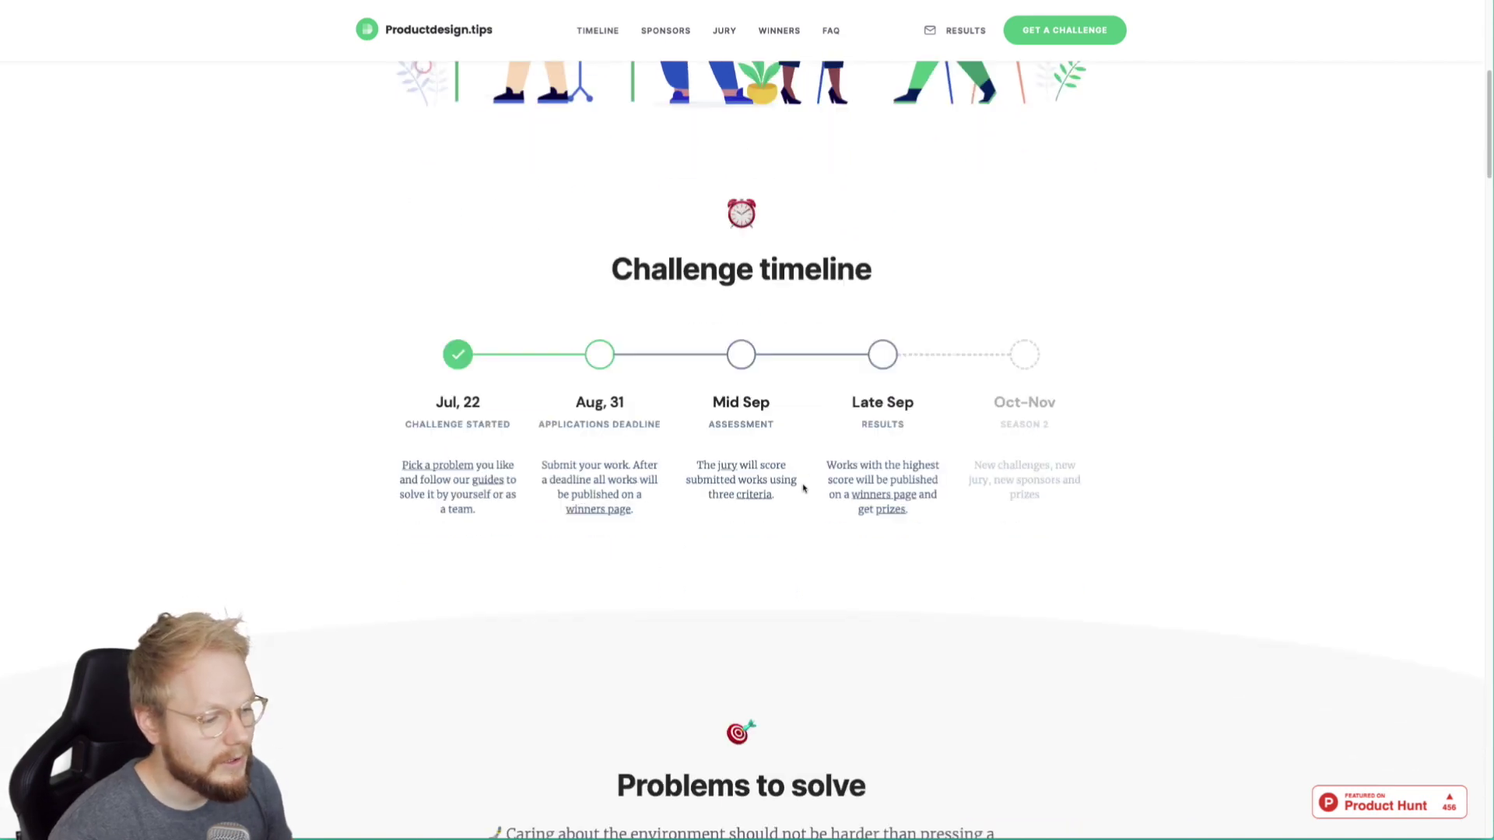
scroll(825, 490, down, 1)
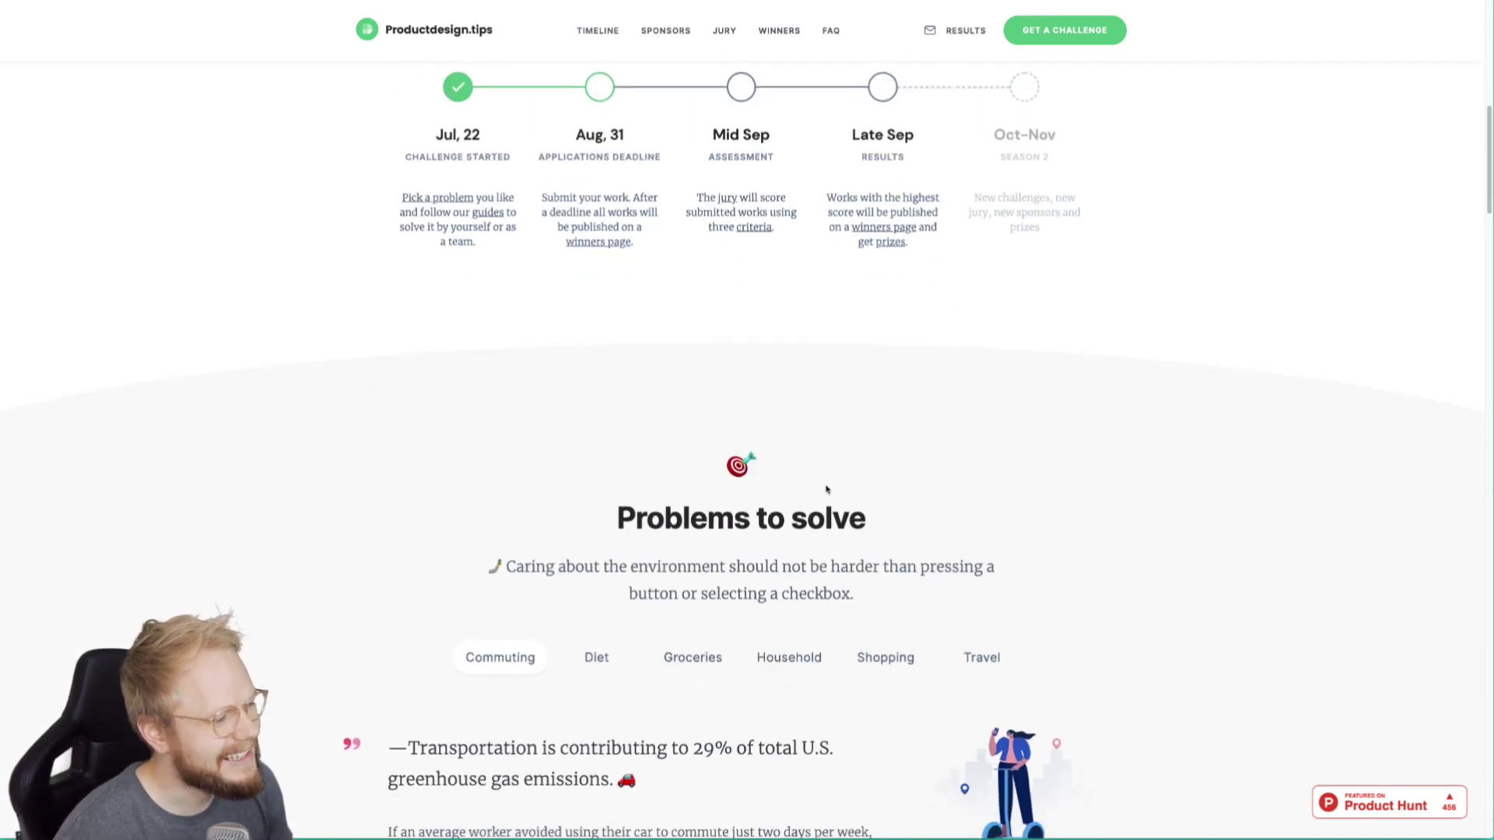
scroll(827, 489, down, 3)
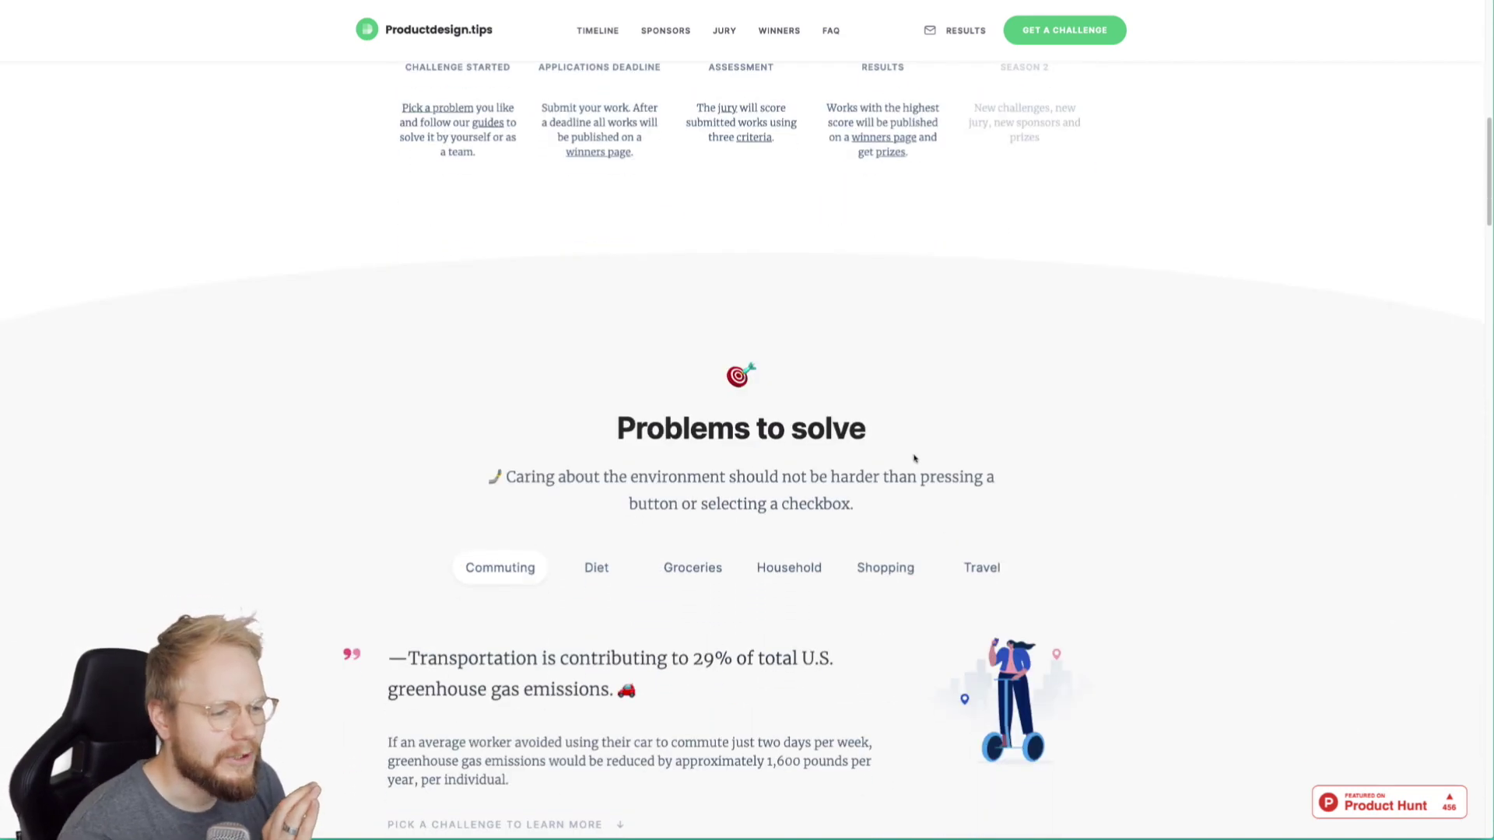
scroll(731, 370, down, 2)
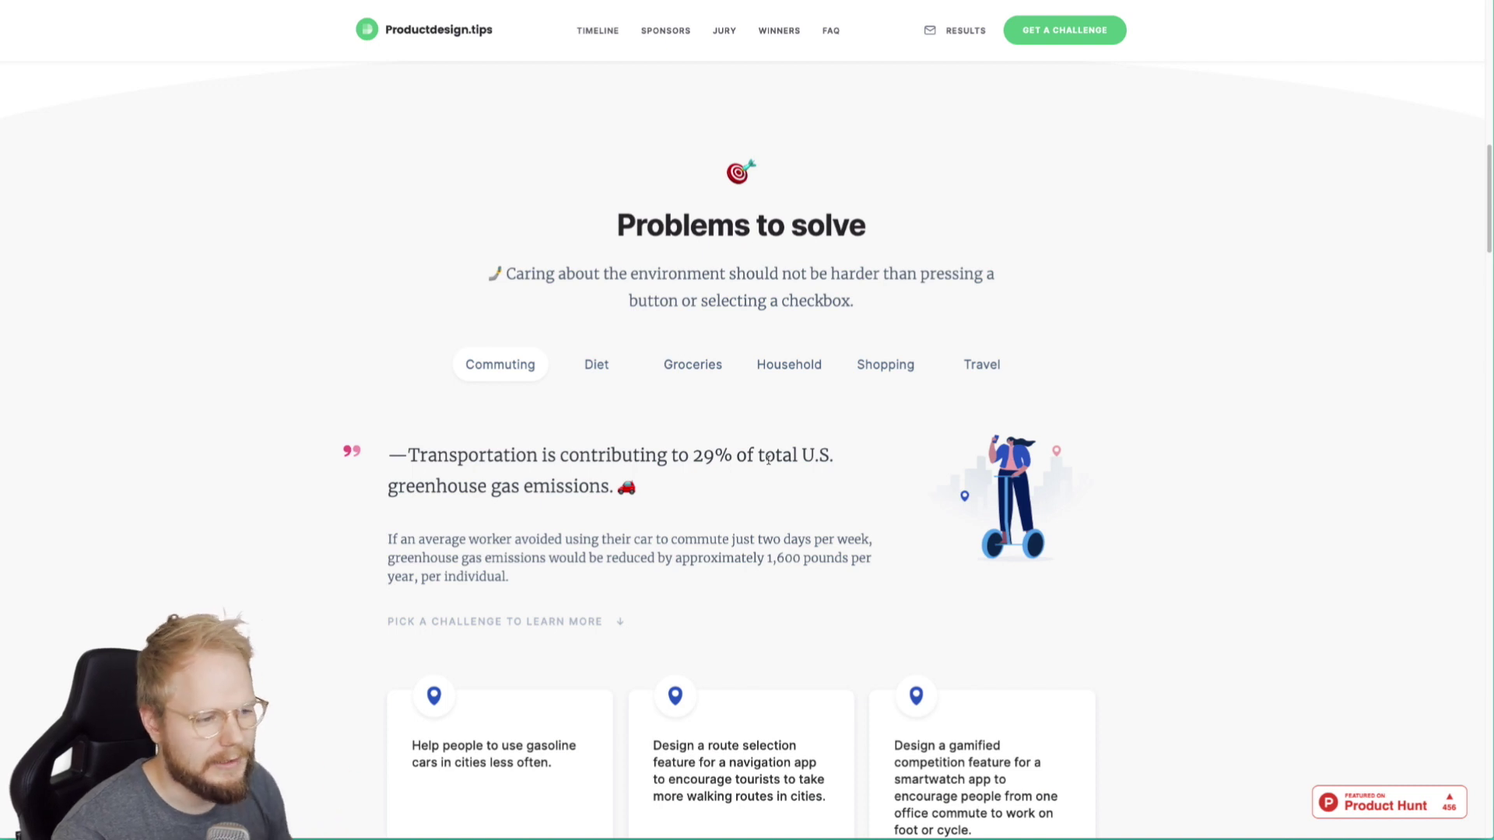
Browse the Diet, Groceries, Household, Shopping and Travel problem statements.
click(598, 365)
click(725, 364)
click(788, 365)
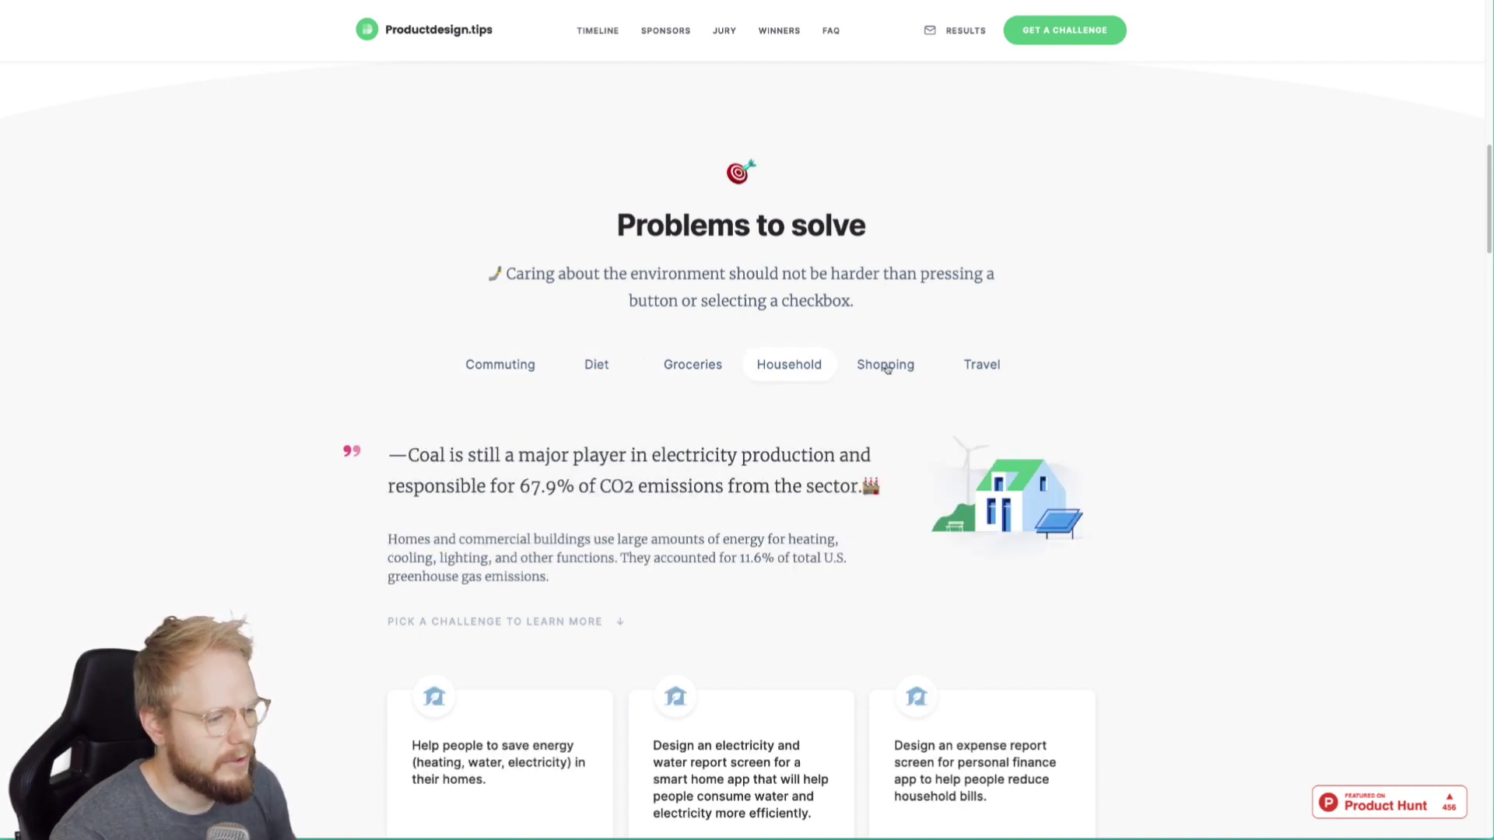
click(886, 368)
click(998, 367)
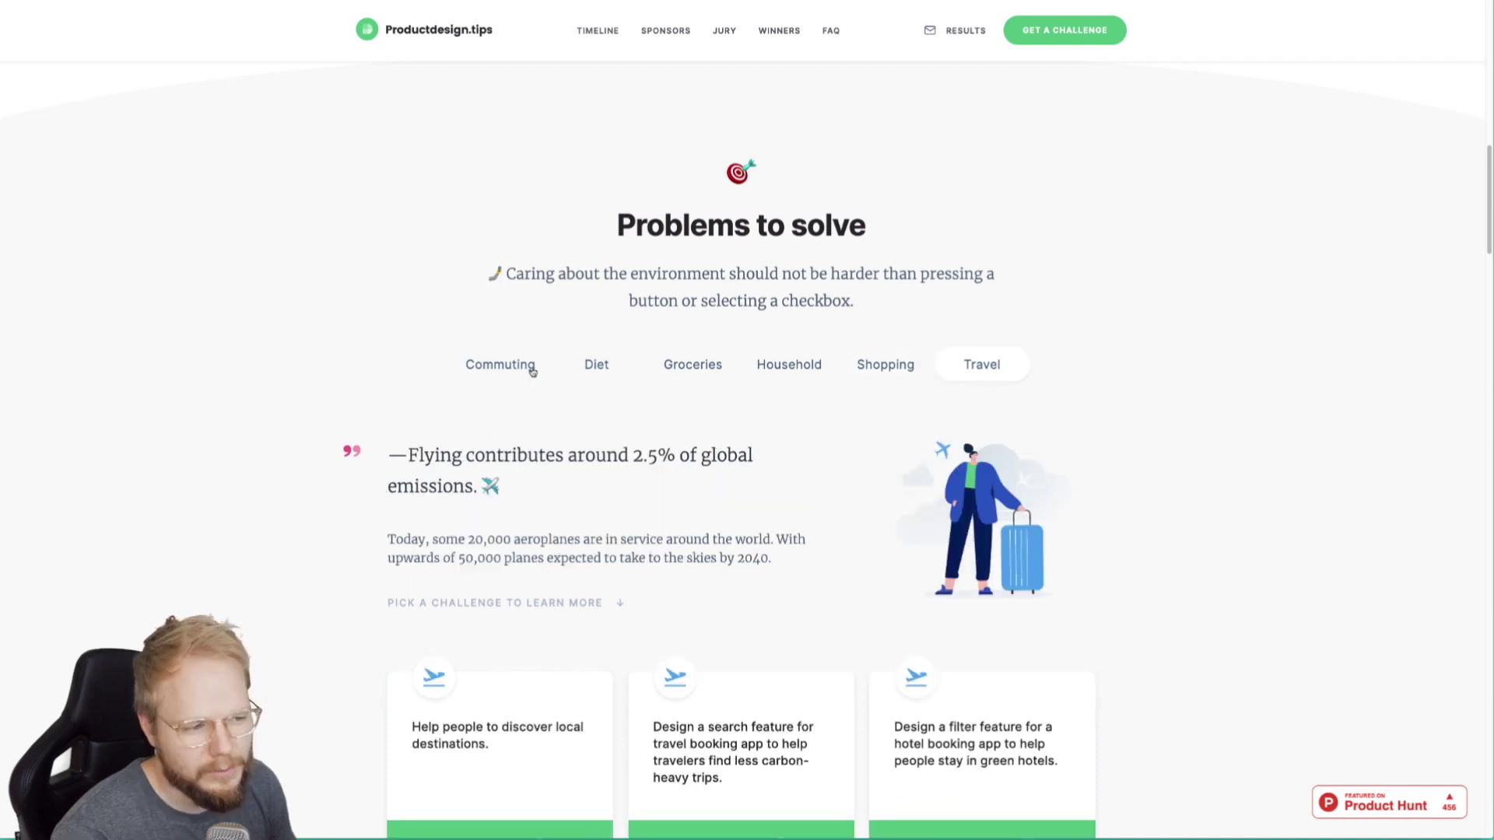
Return to the Diet category and select its cattle-emissions quote and statistics text.
click(594, 364)
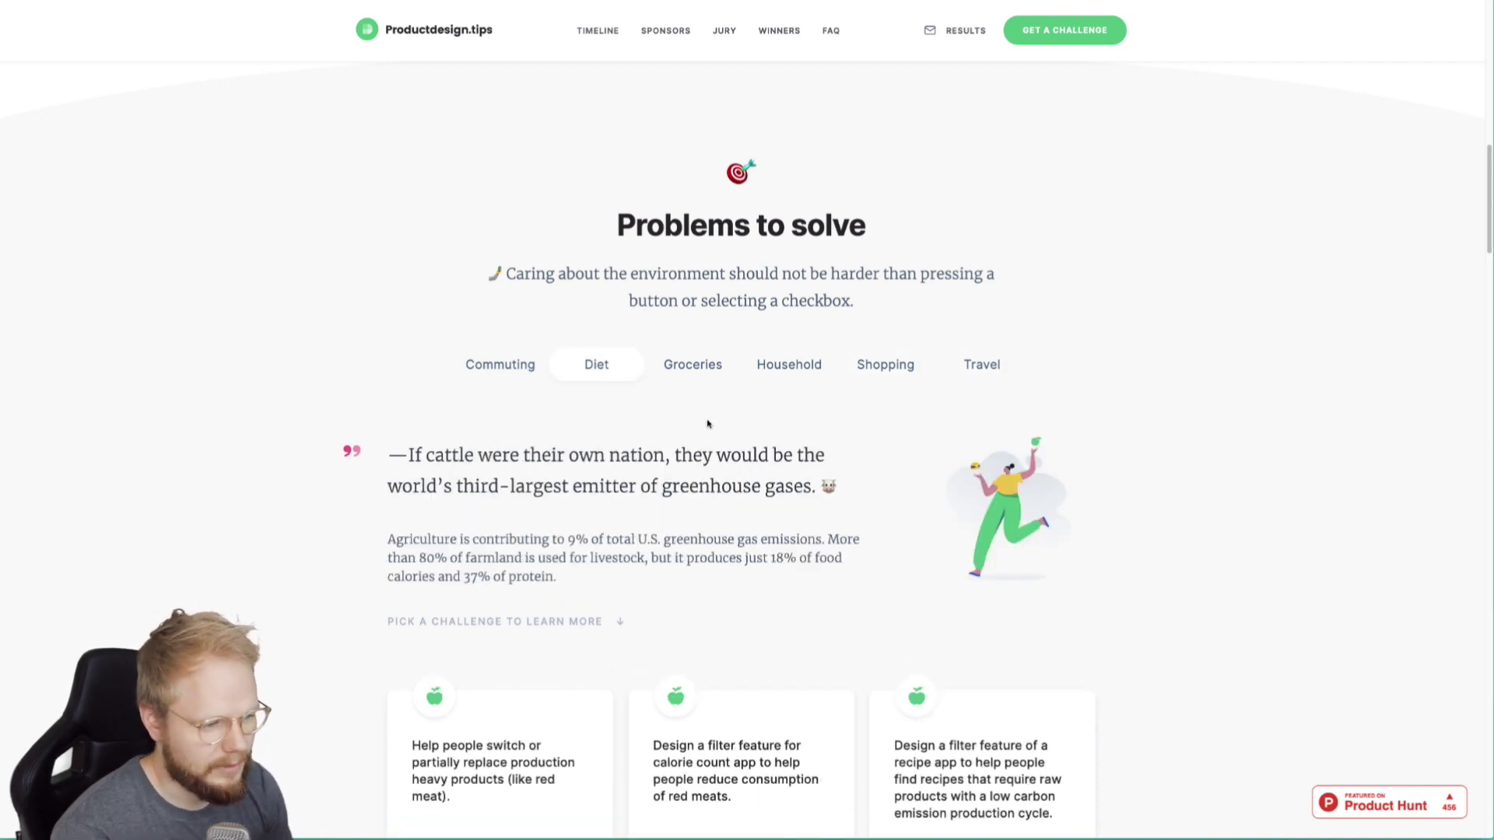
drag(388, 446, 646, 456)
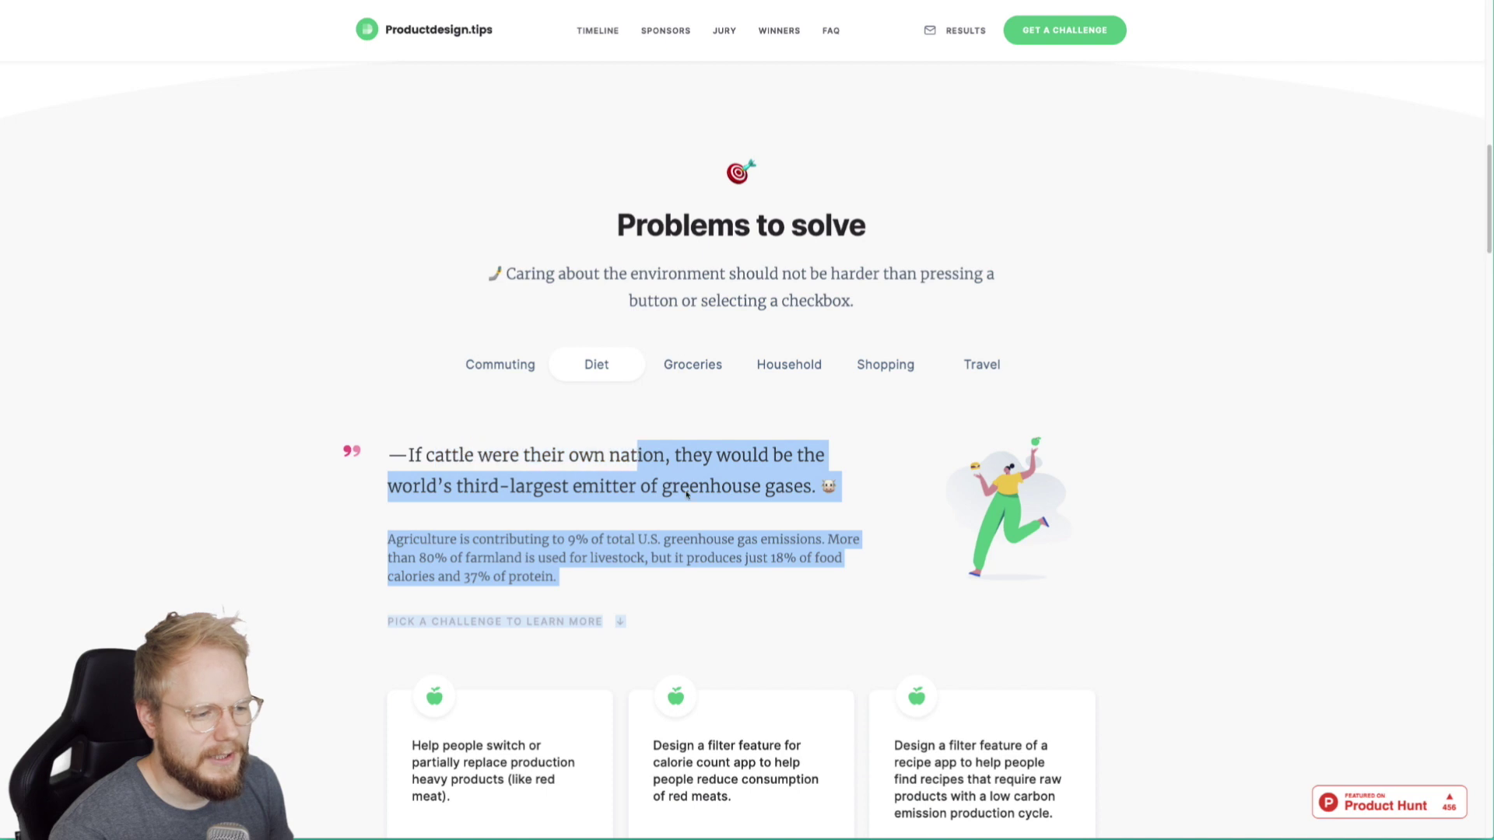
click(754, 484)
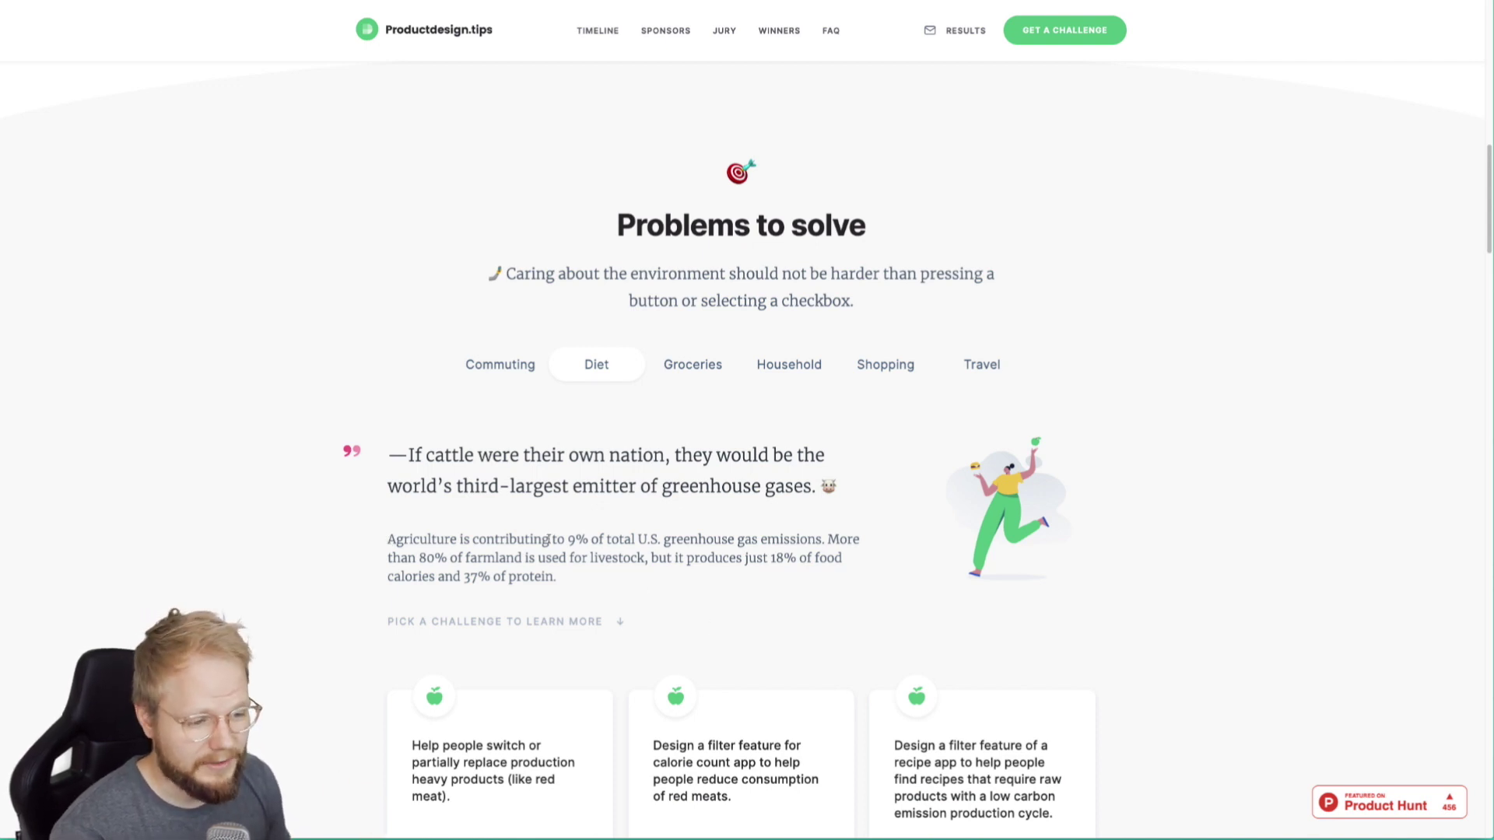
scroll(528, 574, down, 3)
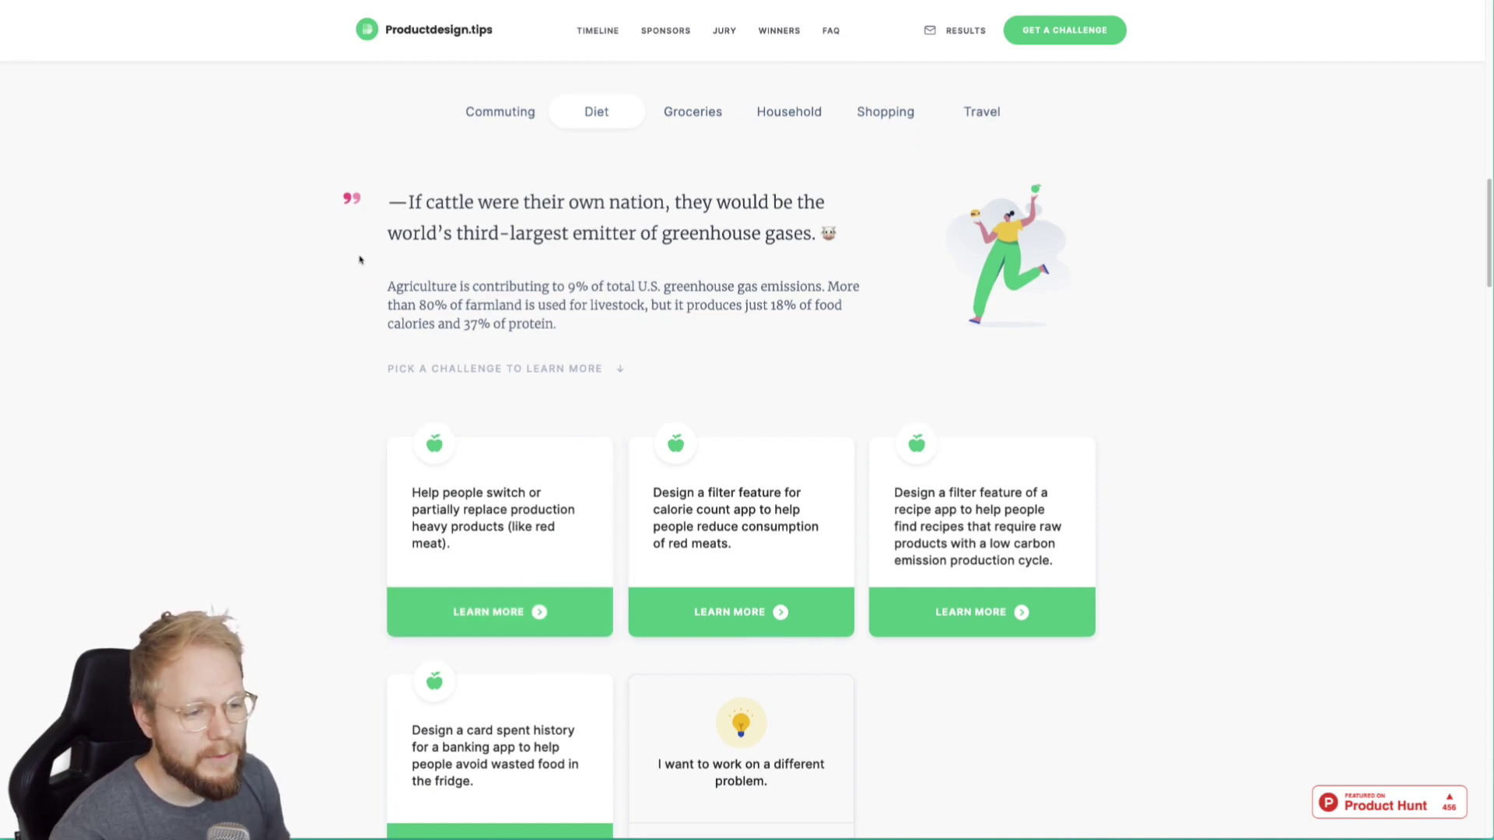
Switch to the Commuting problem statement, then back to Diet, scrolling through the cards.
scroll(404, 257, up, 2)
click(510, 253)
scroll(747, 576, down, 1)
scroll(545, 467, up, 1)
scroll(613, 403, up, 2)
click(597, 349)
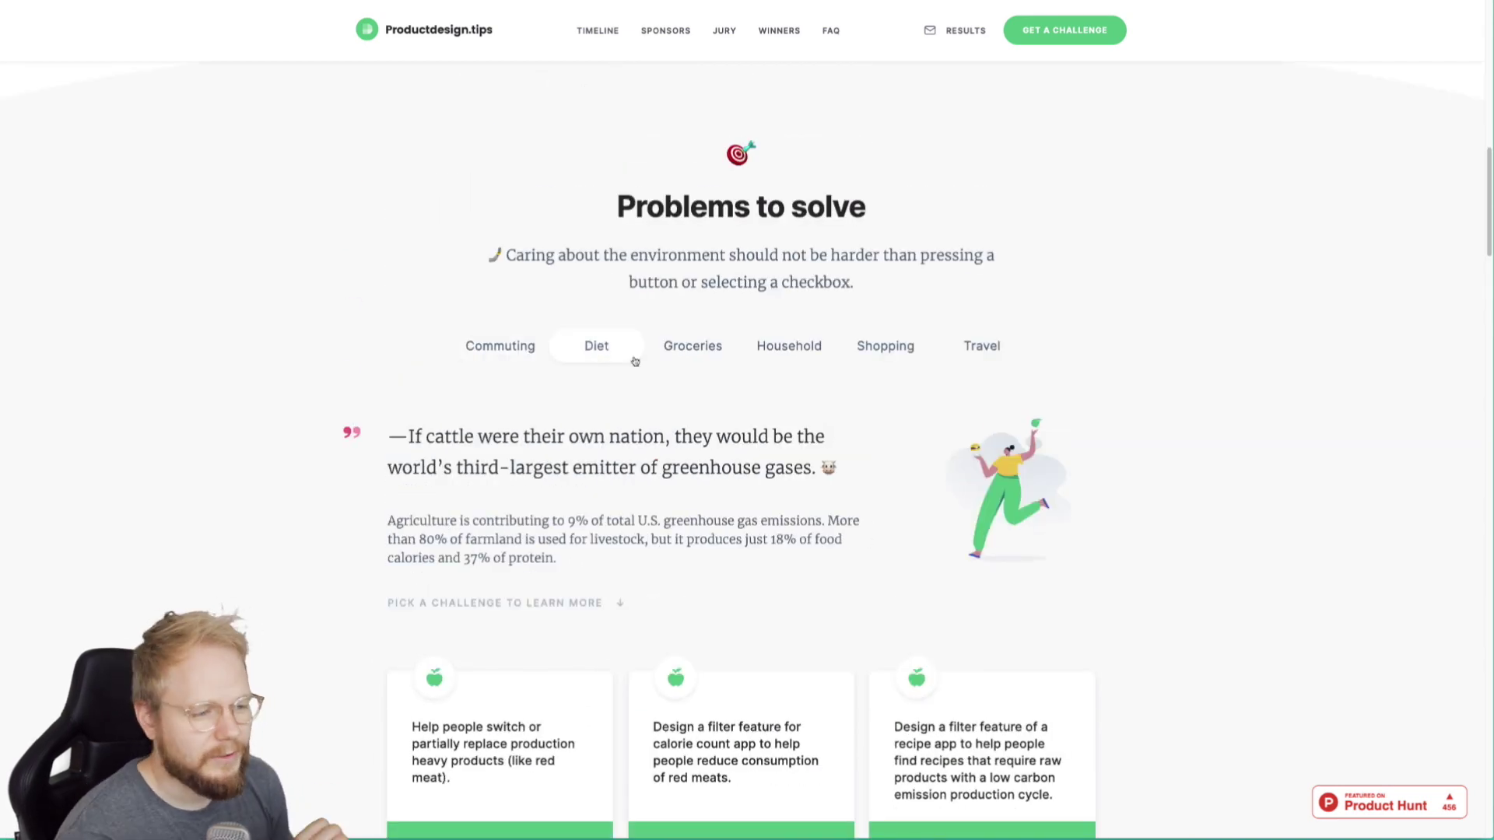
scroll(617, 290, down, 1)
Toggle again between the Commuting and Diet challenge cards, ending on Diet.
click(523, 279)
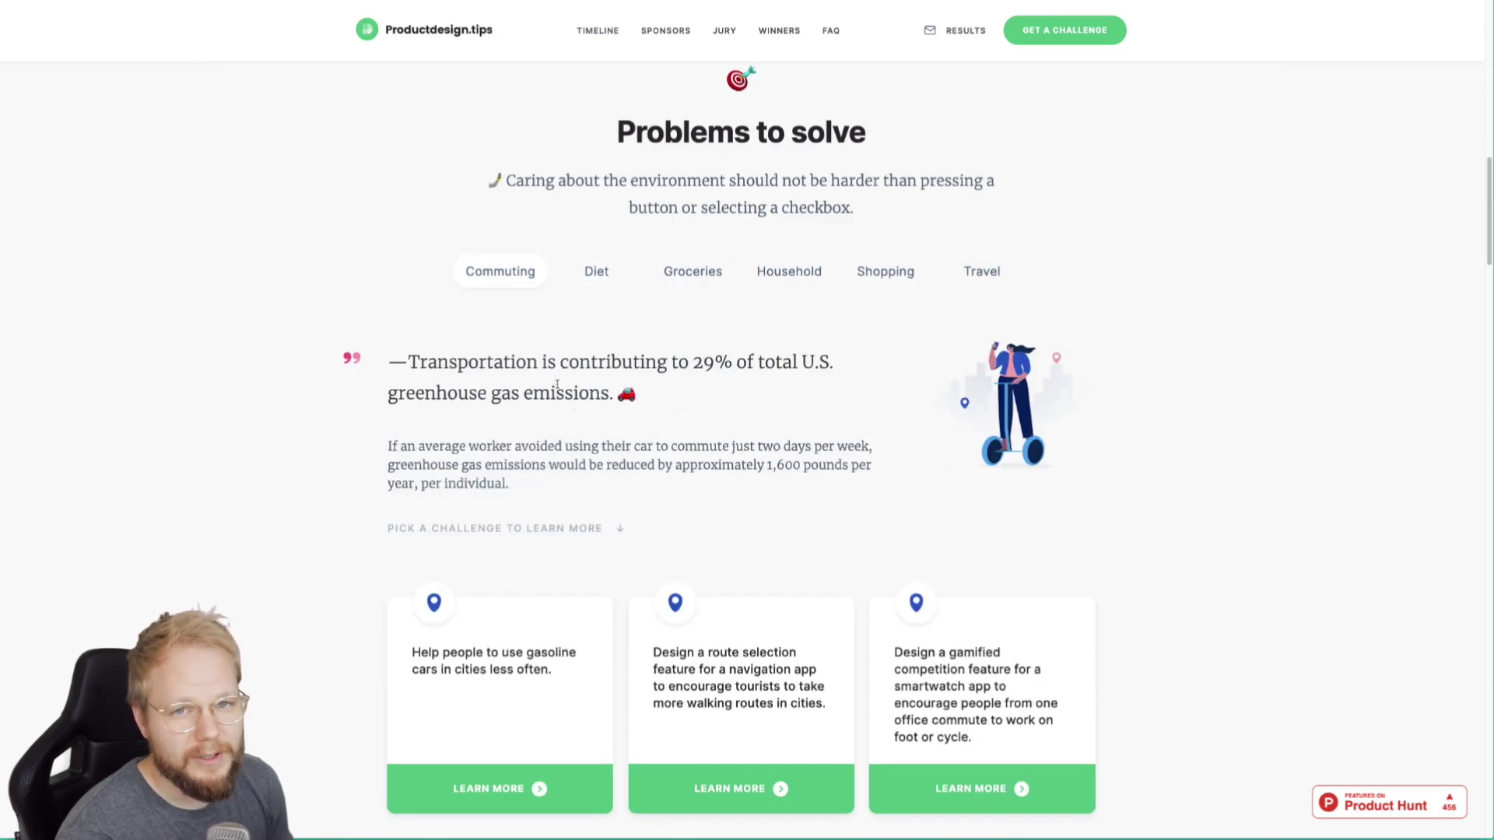
scroll(675, 523, down, 1)
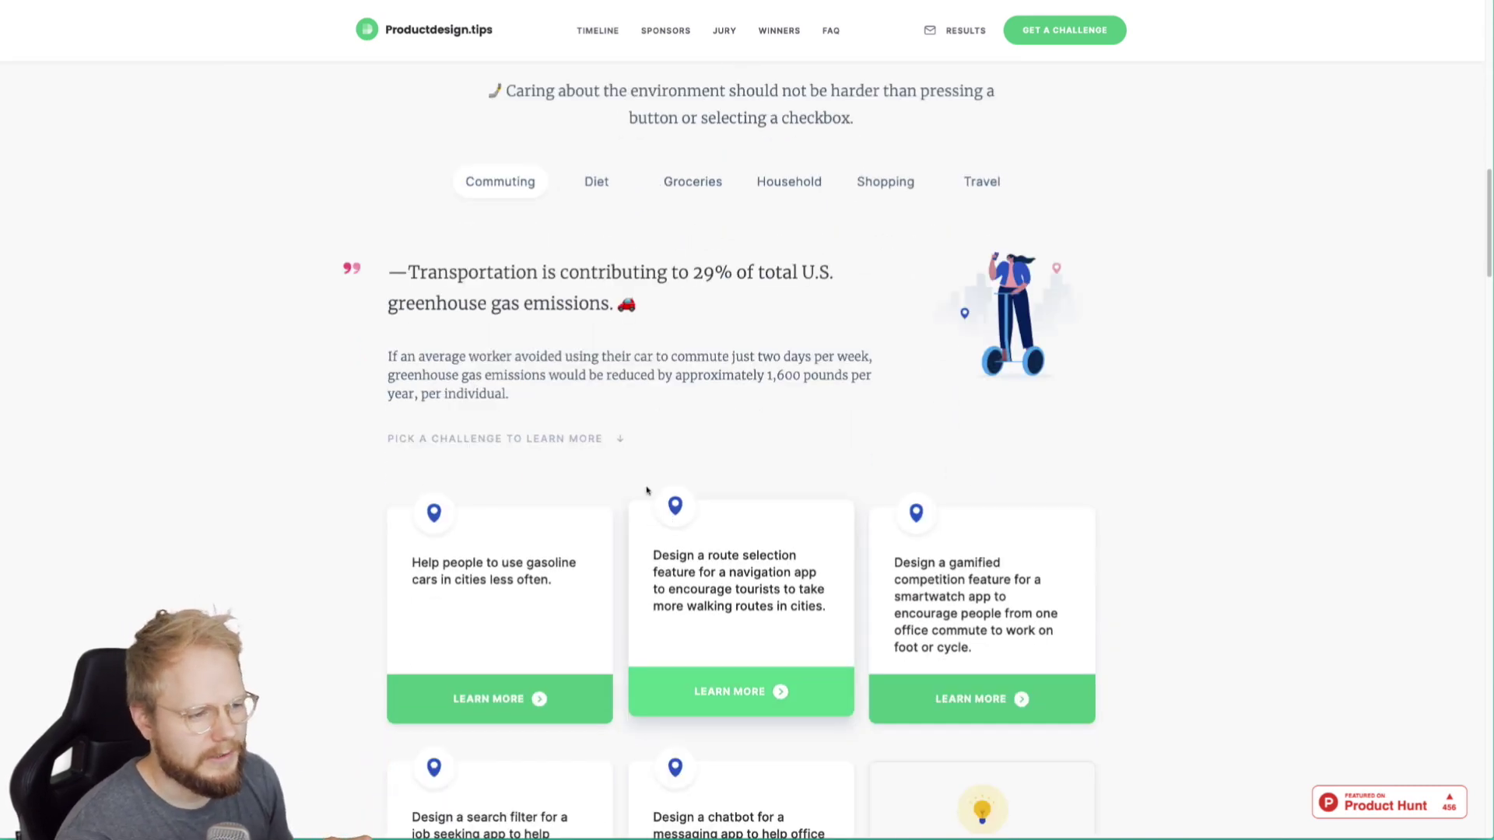
click(595, 191)
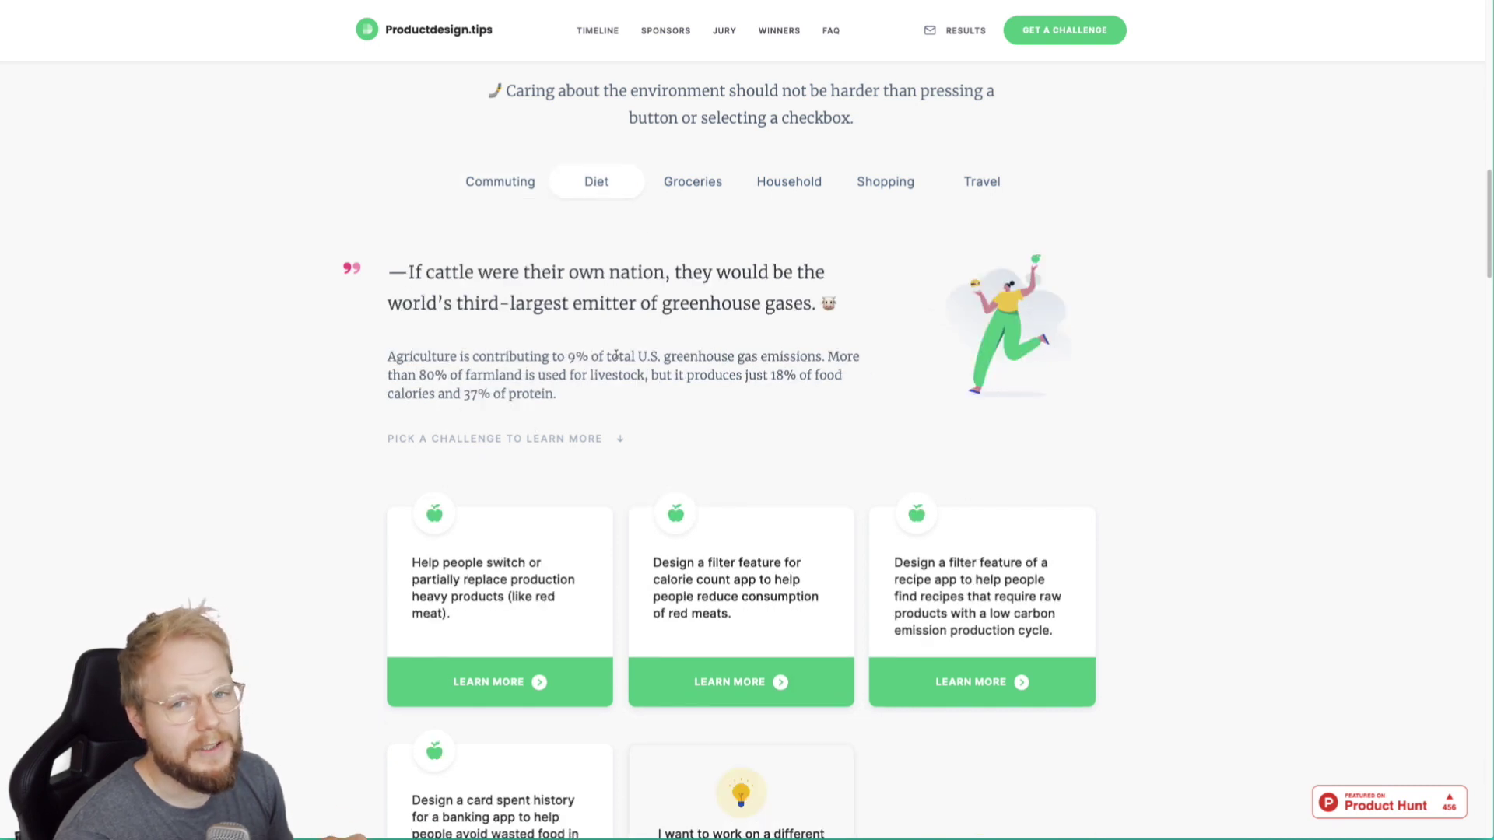
click(507, 180)
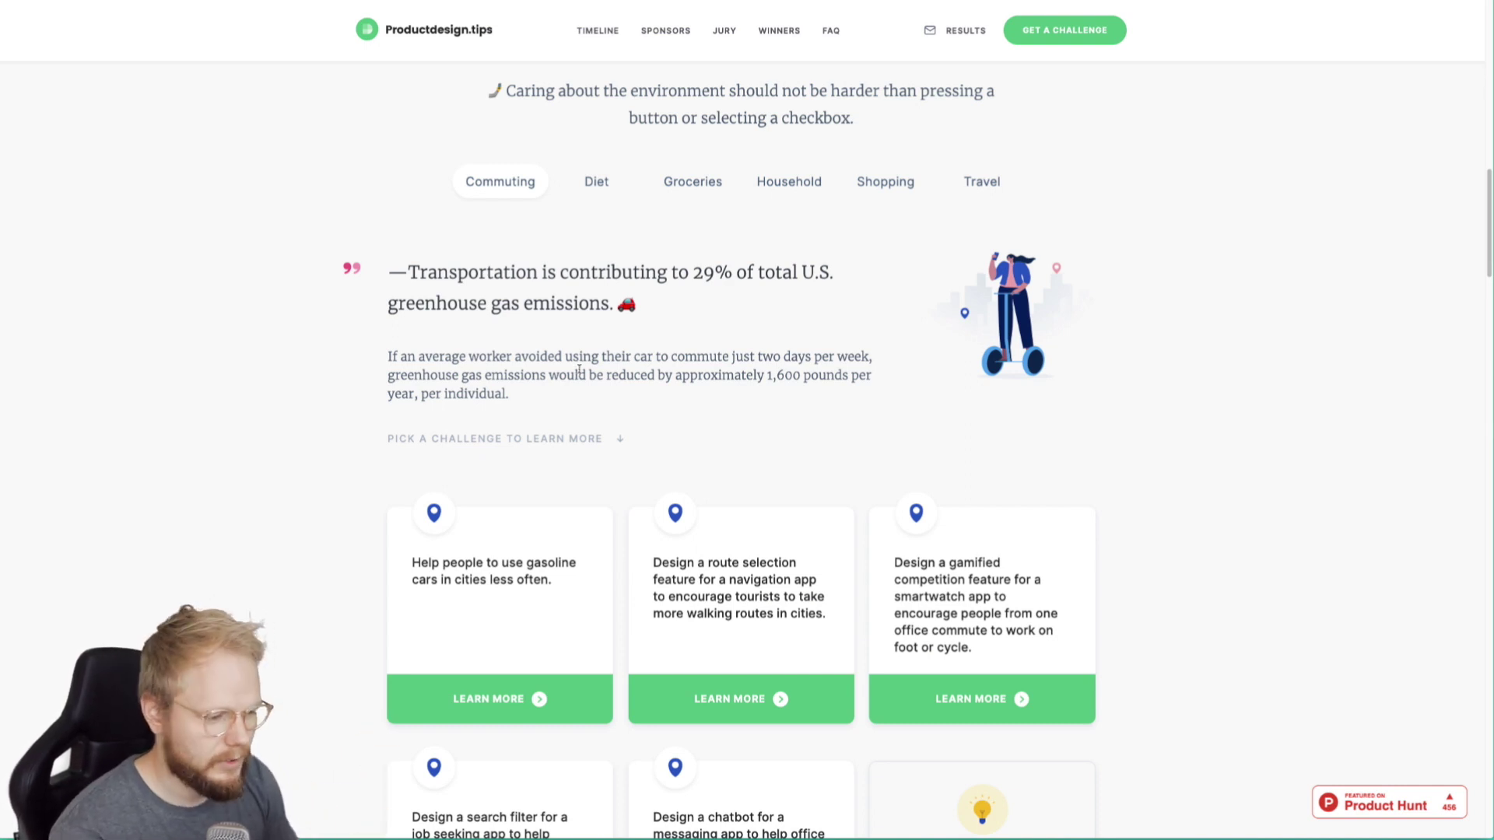
scroll(578, 370, down, 2)
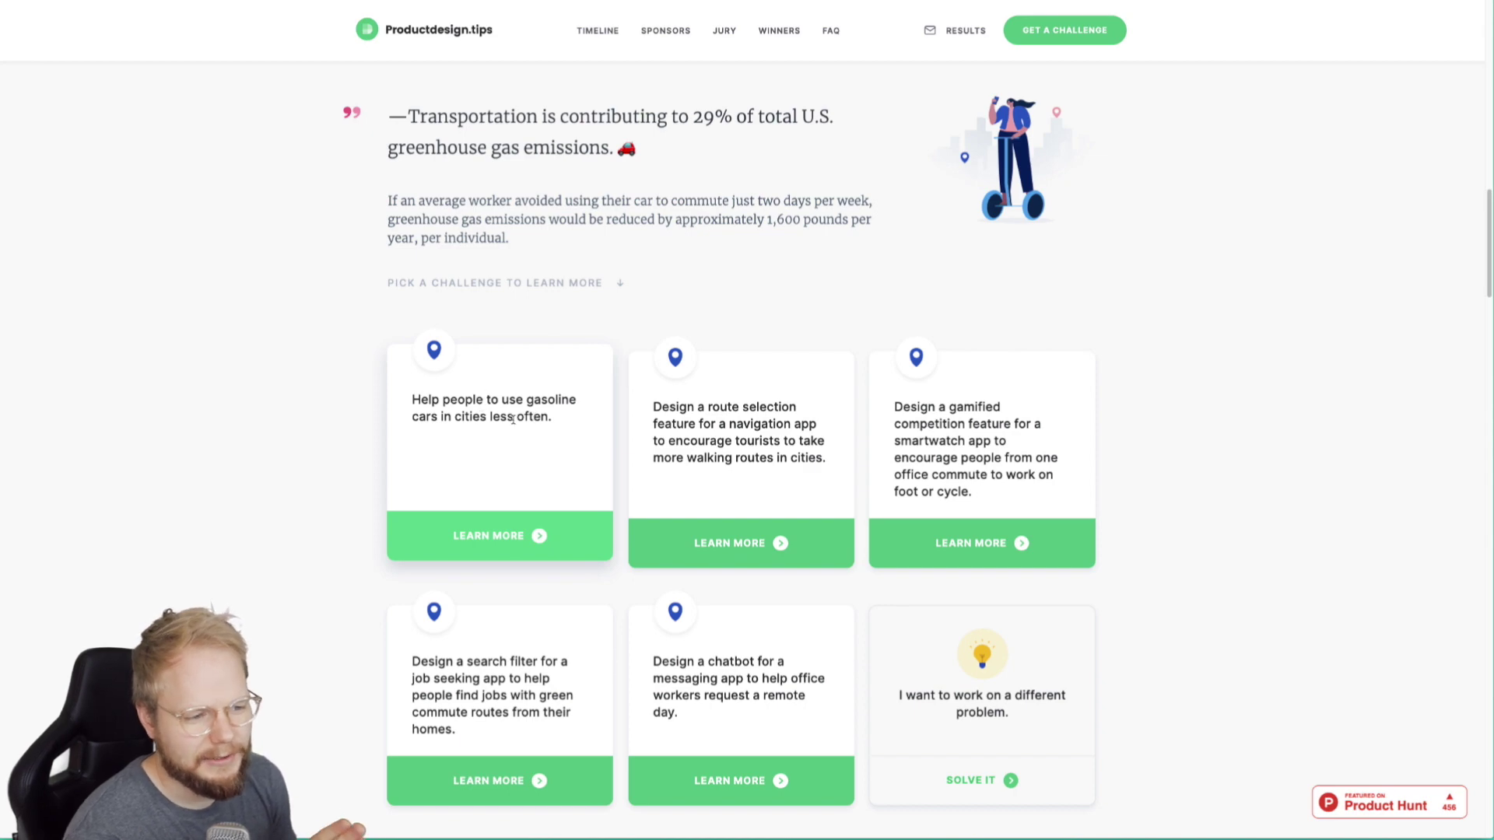
scroll(532, 418, up, 1)
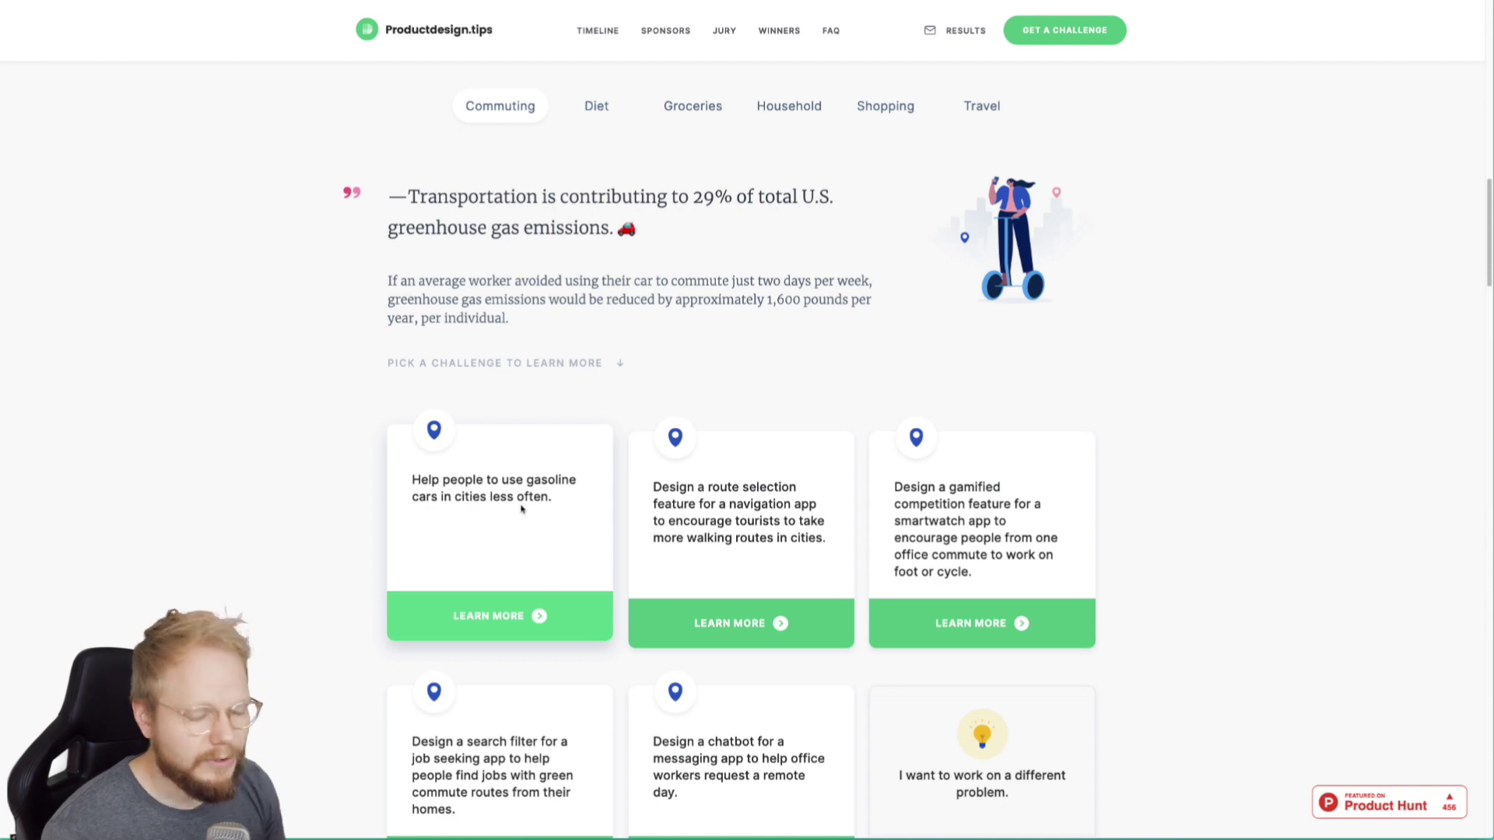
click(596, 106)
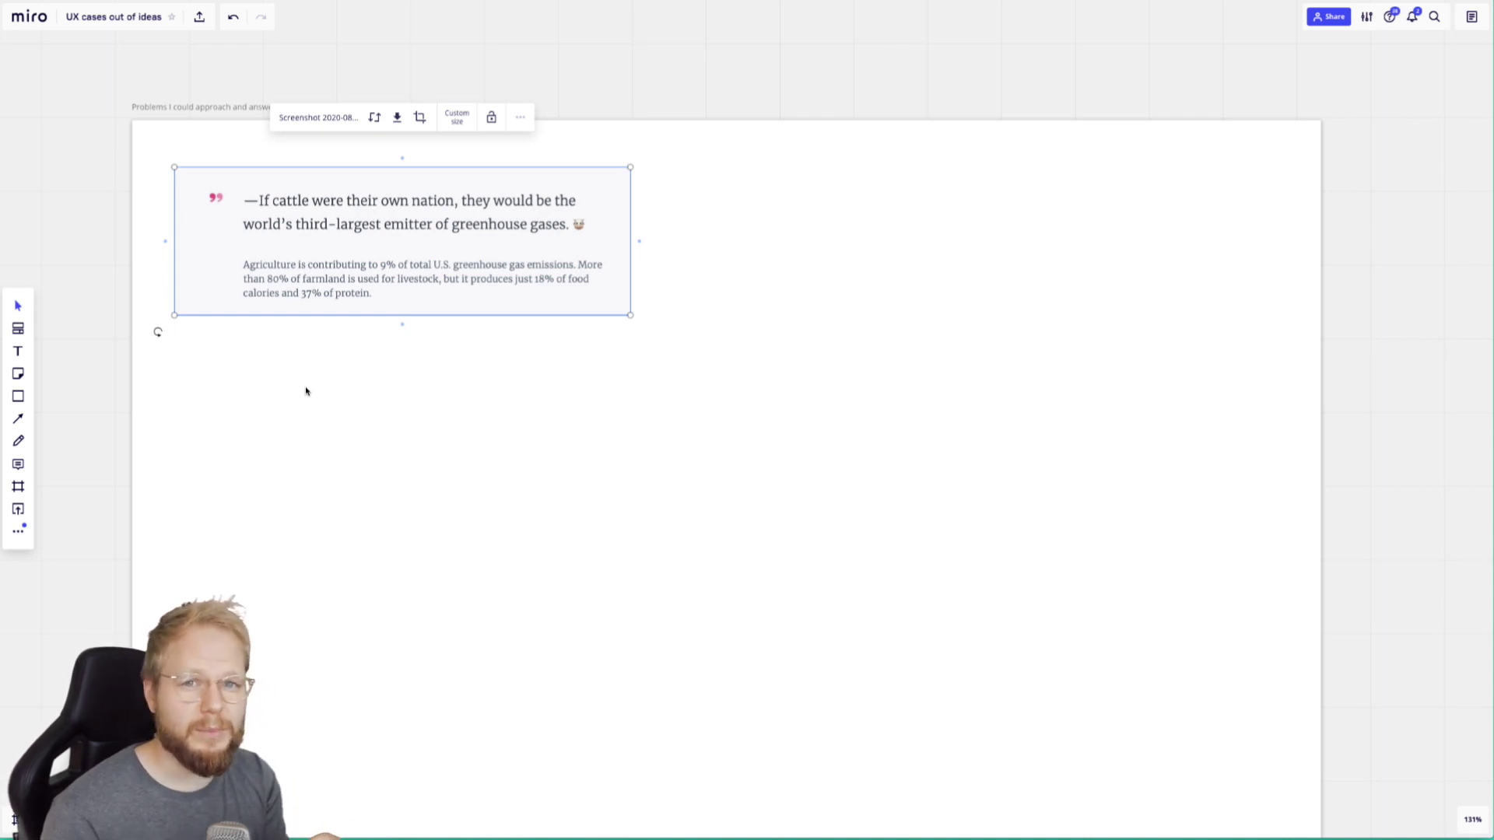
Nudge the Diet quote screenshot slightly lower in the Miro frame, then return to Productdesign.tips.
click(368, 451)
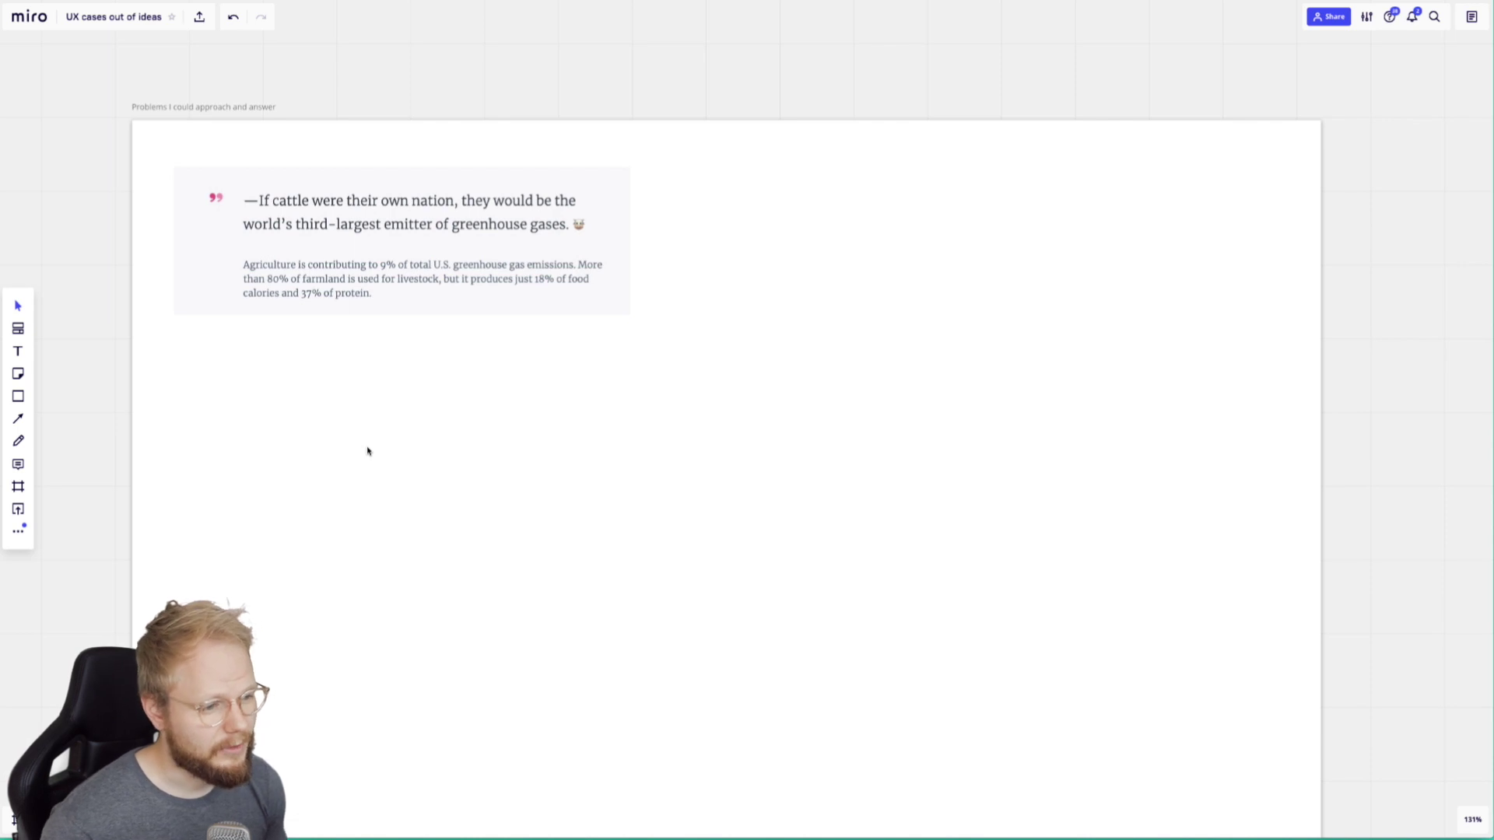
click(455, 282)
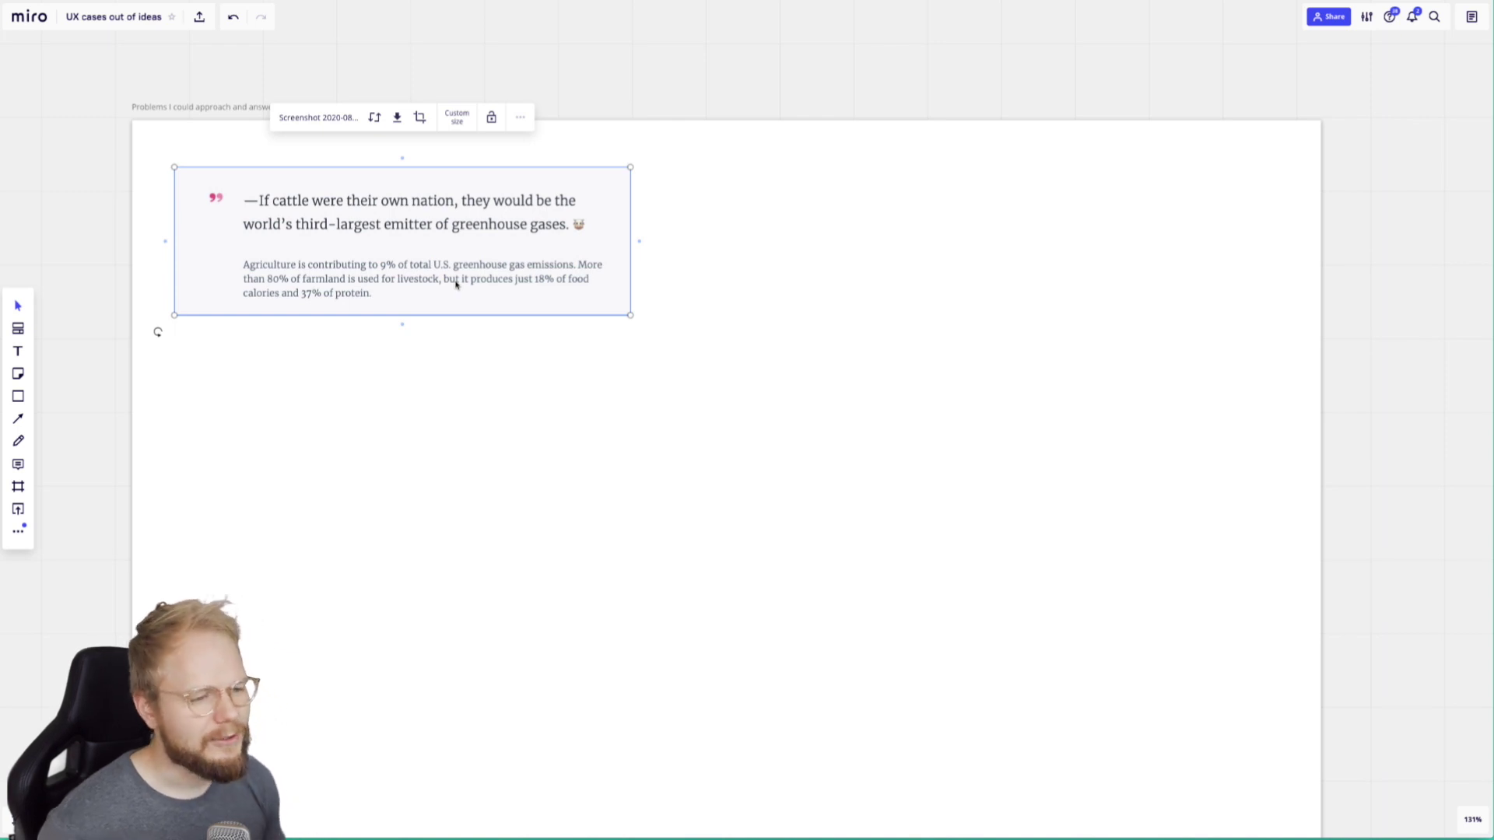
click(477, 483)
click(485, 243)
drag(485, 244, 483, 281)
click(754, 351)
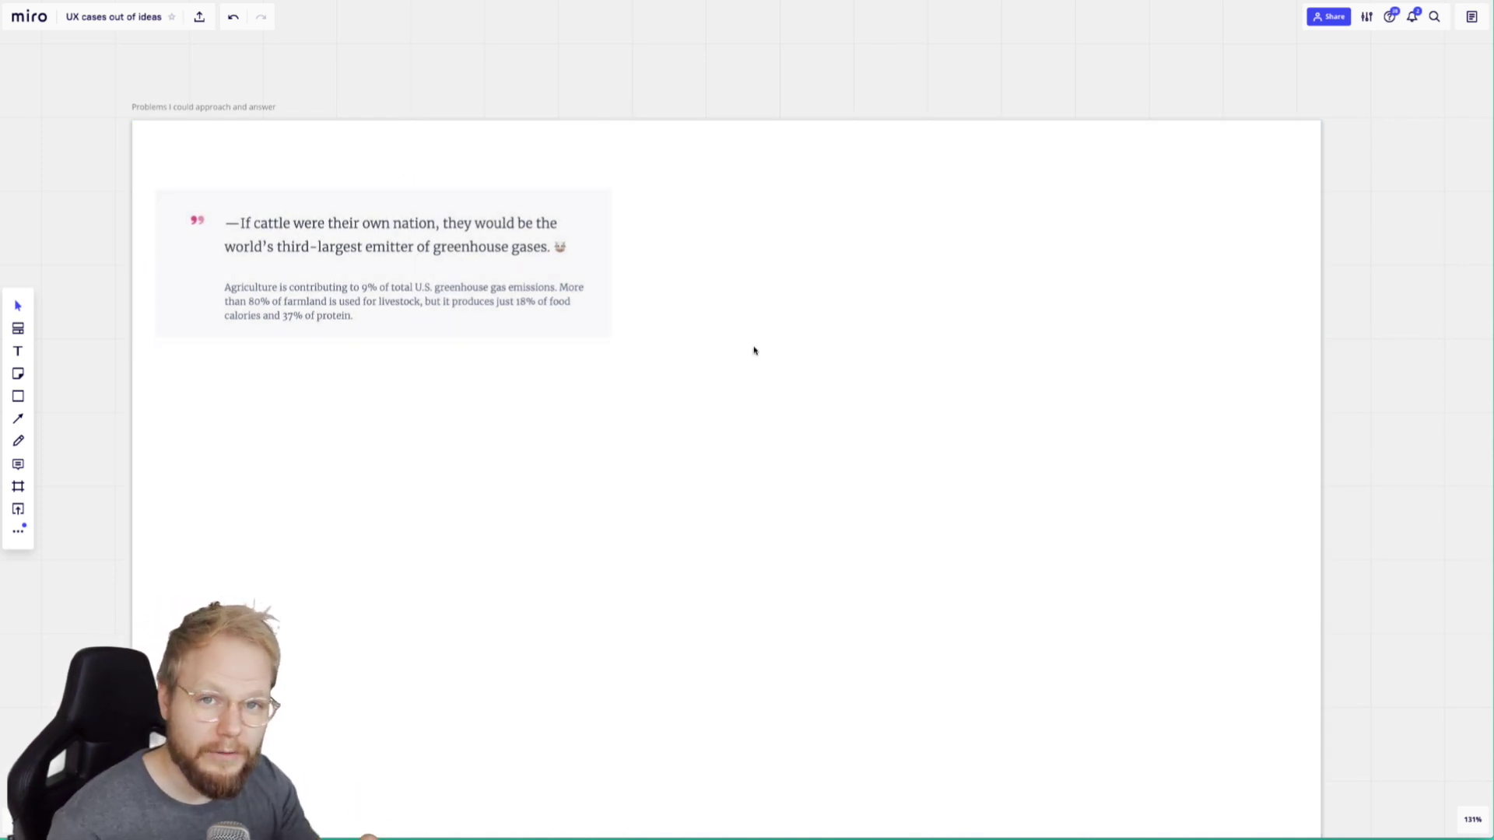
key(ctrl+Tab)
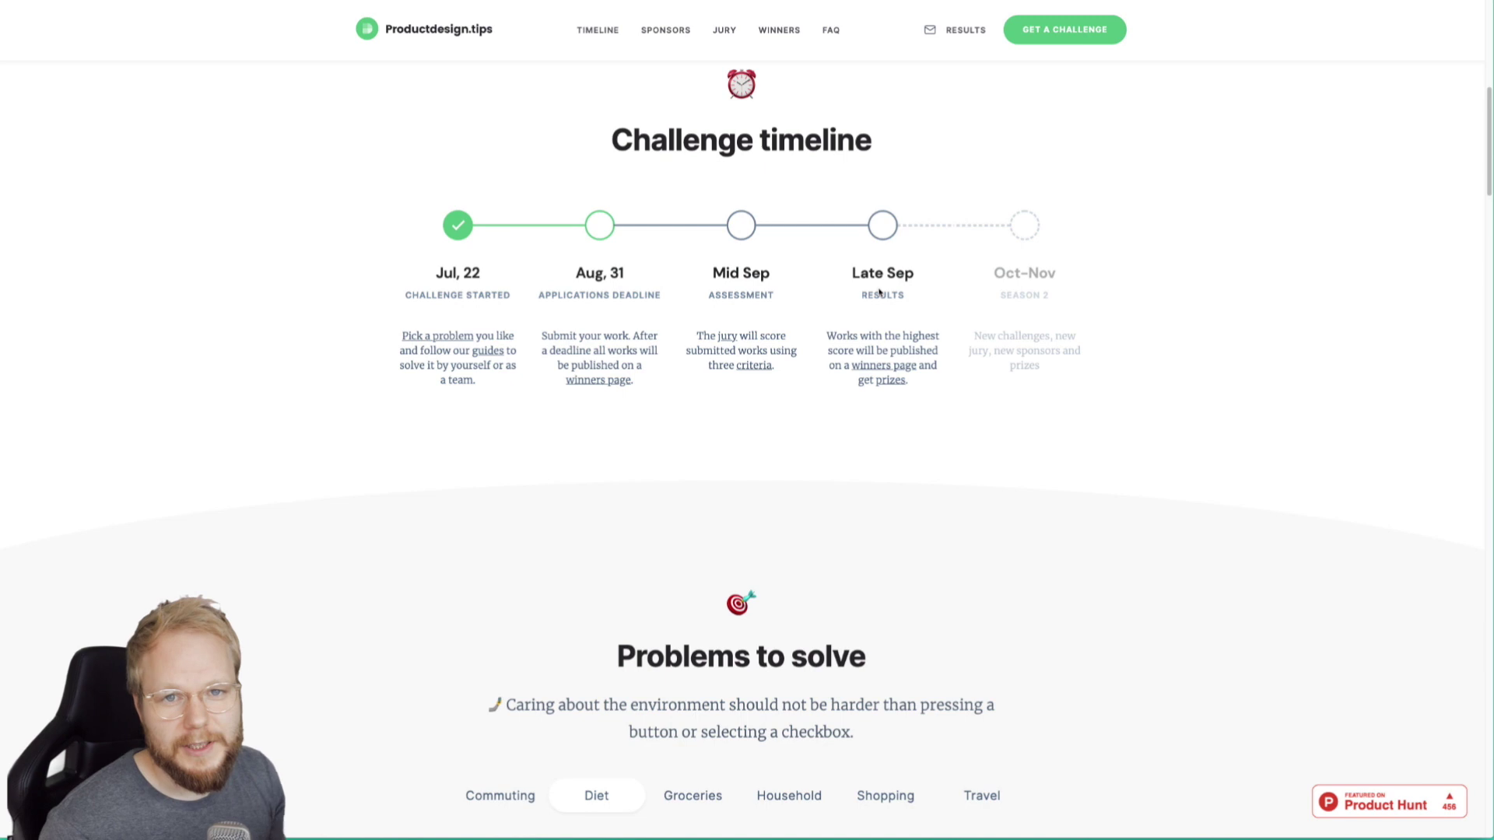
Scroll down from the challenge timeline to the Diet problem statement and its red-meat challenge cards.
scroll(879, 292, down, 7)
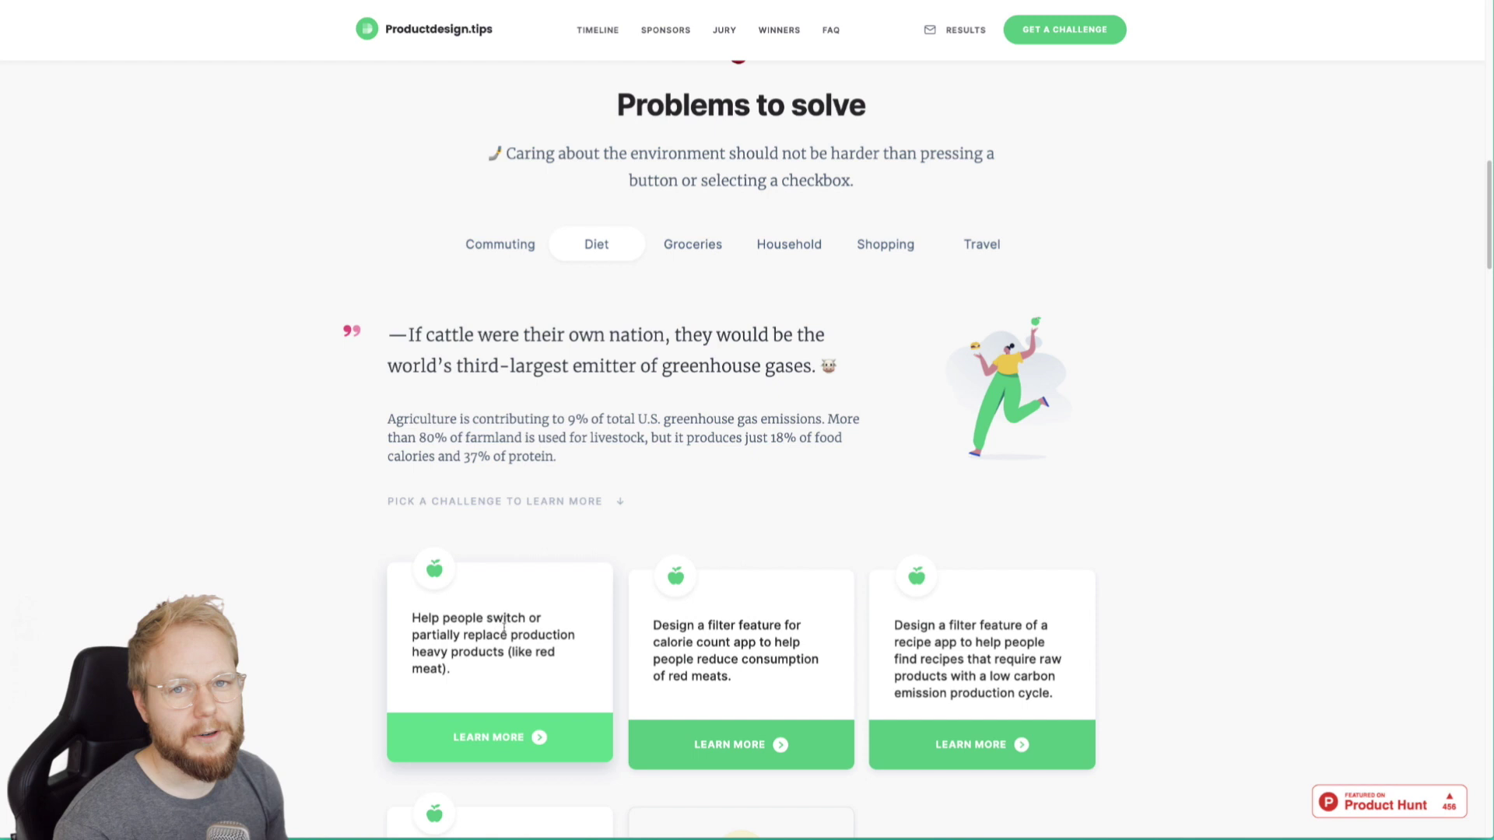
scroll(800, 325, down, 1)
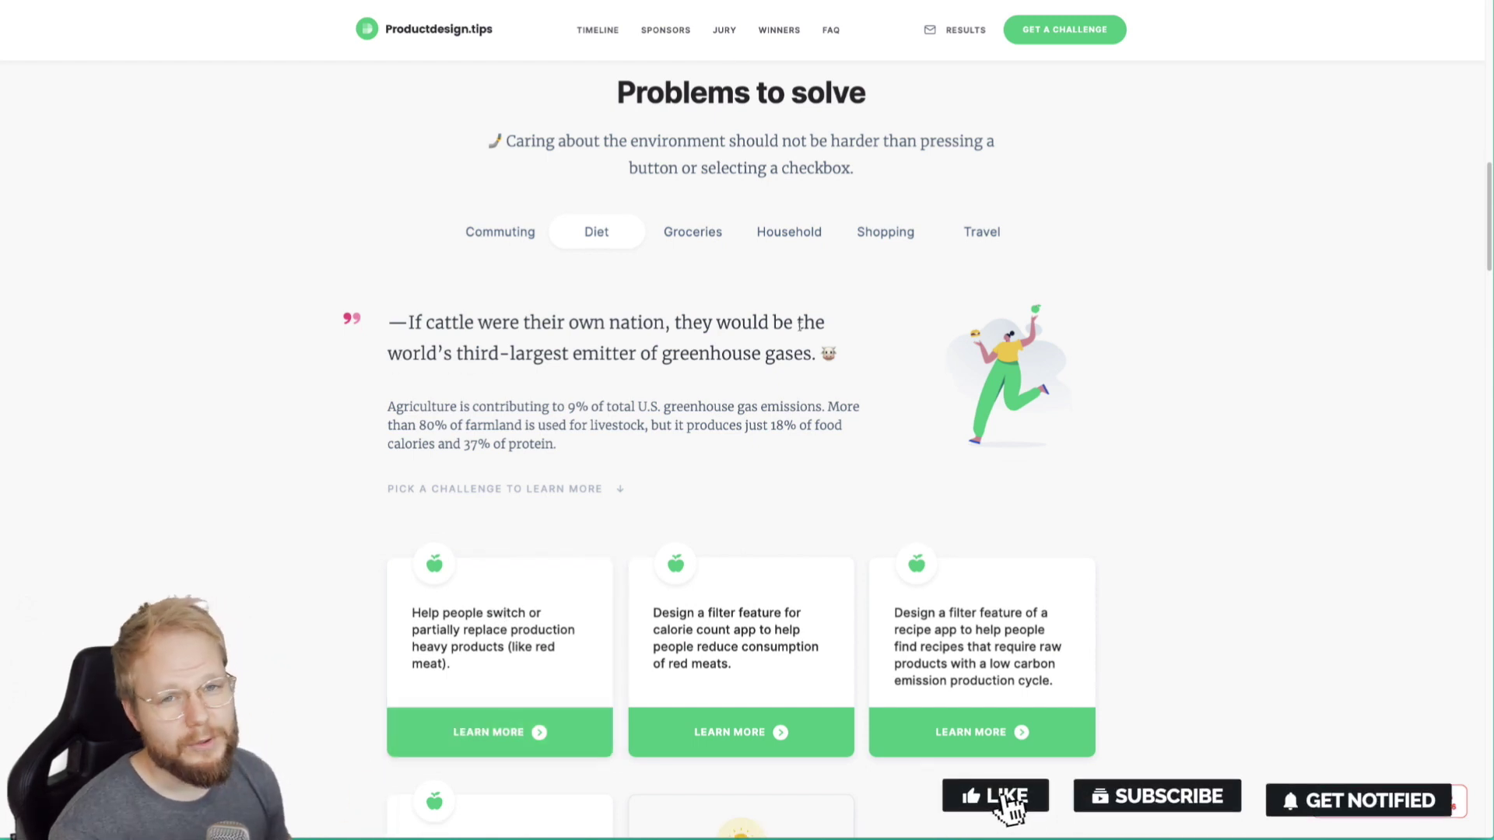